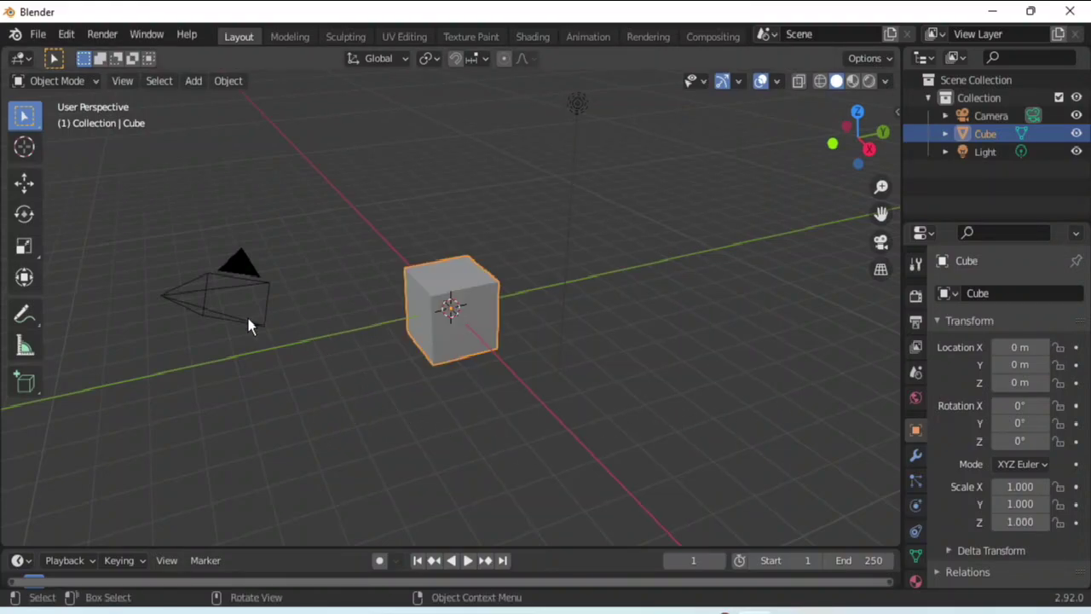
- Delete the default camera and light from the scene
{"action": "left_click", "coordinate": [246, 322]}
{"action": "key", "text": "Delete"}
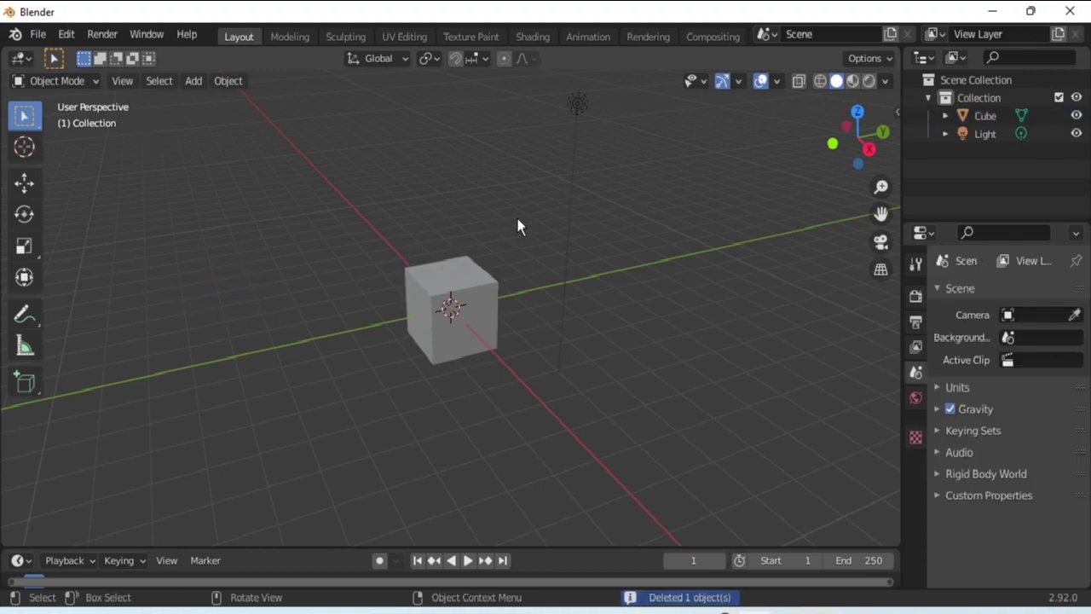
{"action": "left_click", "coordinate": [572, 199]}
{"action": "key", "text": "Delete"}
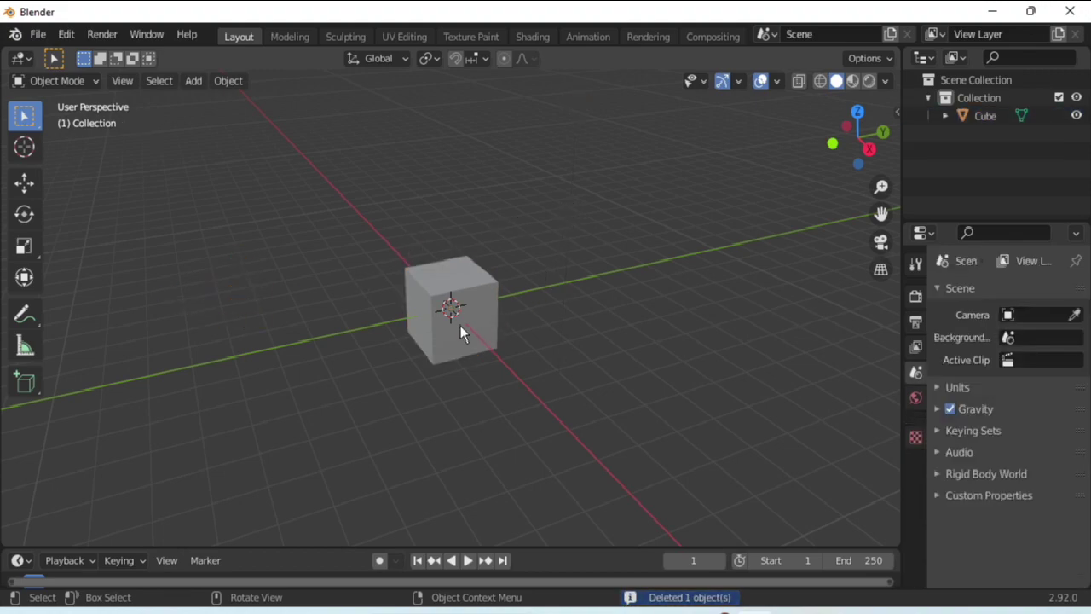
- Scale the cube along X to about 0.489 so it becomes a thinner block
{"action": "left_click", "coordinate": [456, 333]}
{"action": "left_click_drag", "start_coordinate": [846, 147], "coordinate": [836, 144]}
{"action": "left_click", "coordinate": [23, 246]}
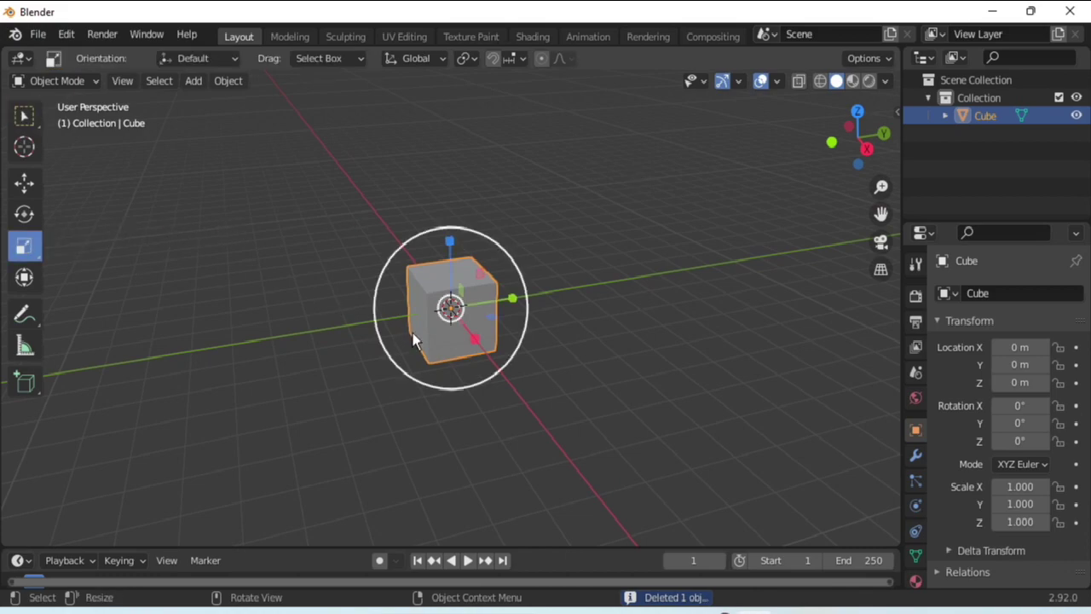
{"action": "left_click_drag", "start_coordinate": [475, 336], "coordinate": [459, 324]}
{"action": "left_click", "coordinate": [670, 348]}
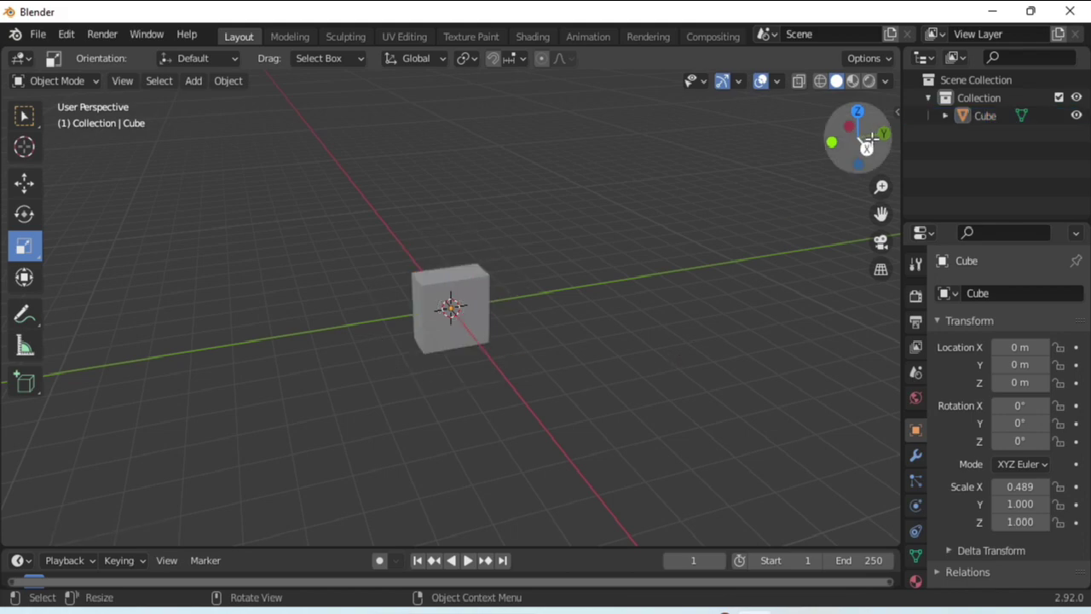
- Switch the cube to Edit Mode with face selection
{"action": "left_click_drag", "start_coordinate": [865, 145], "coordinate": [859, 114]}
{"action": "scroll", "coordinate": [568, 222], "scroll_direction": "up", "scroll_amount": 2}
{"action": "scroll", "coordinate": [569, 230], "scroll_direction": "up", "scroll_amount": 1}
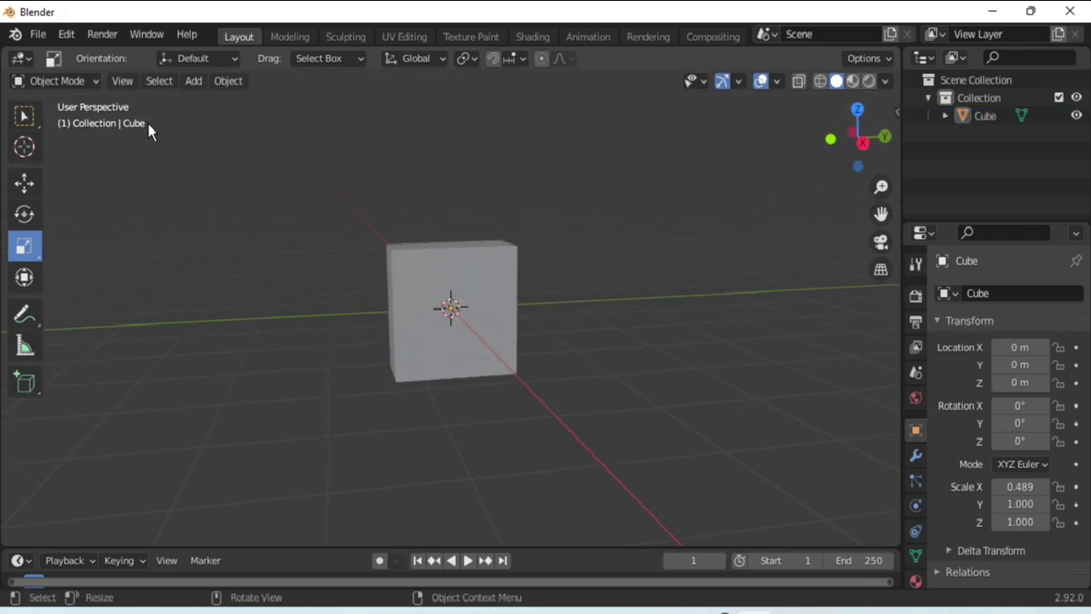
{"action": "left_click", "coordinate": [86, 82]}
{"action": "left_click", "coordinate": [75, 124]}
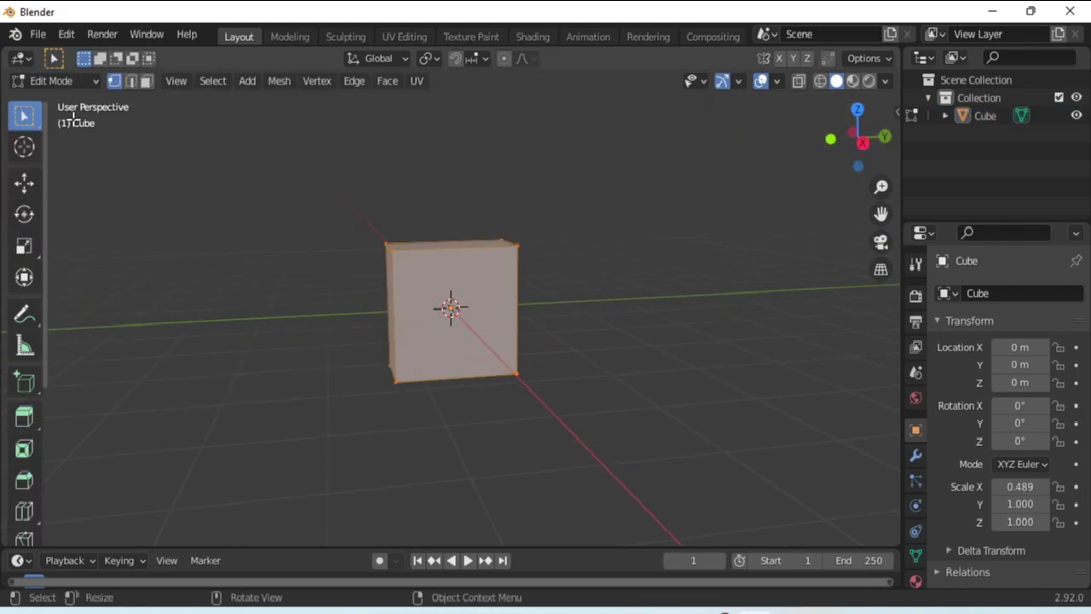
{"action": "left_click", "coordinate": [145, 81]}
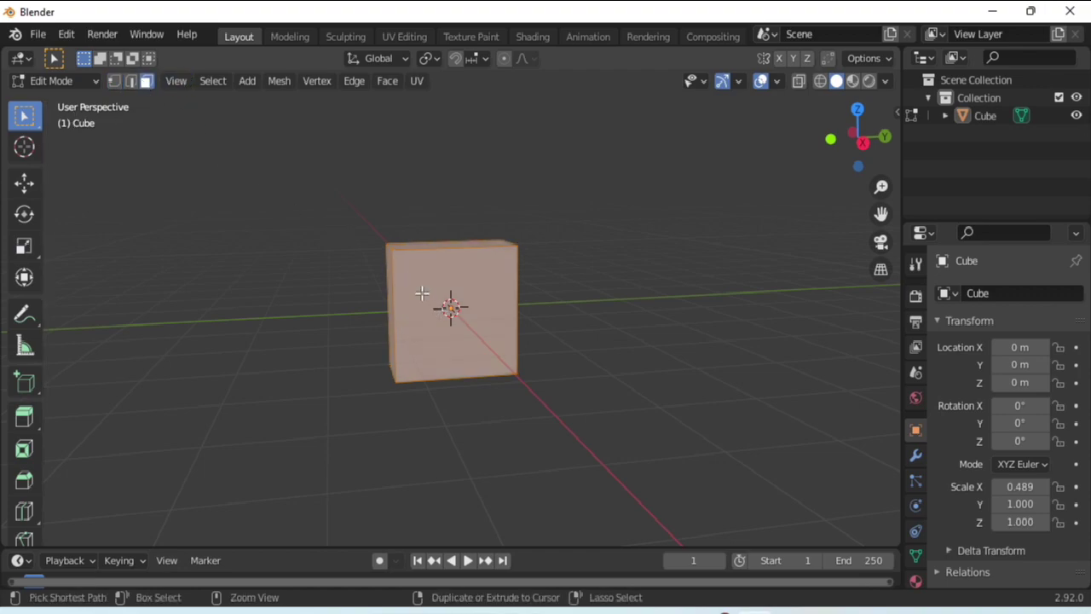
- Add two evenly spaced horizontal loop cuts around the block and deselect them
{"action": "key", "text": "ctrl+r"}
{"action": "scroll", "coordinate": [414, 306], "scroll_direction": "up", "scroll_amount": 1}
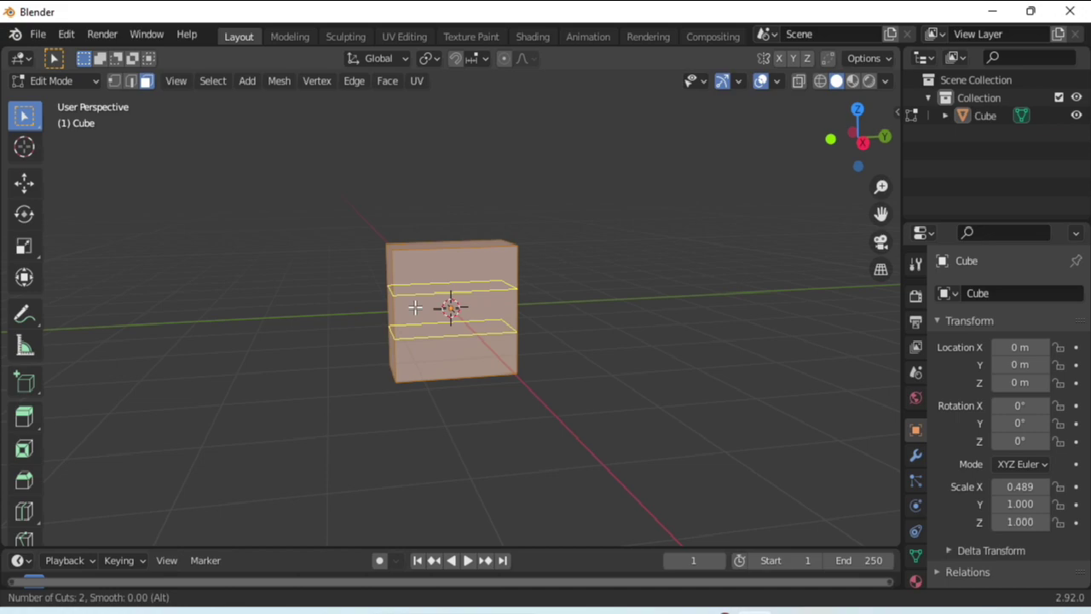
{"action": "left_click", "coordinate": [414, 307]}
{"action": "right_click", "coordinate": [414, 307]}
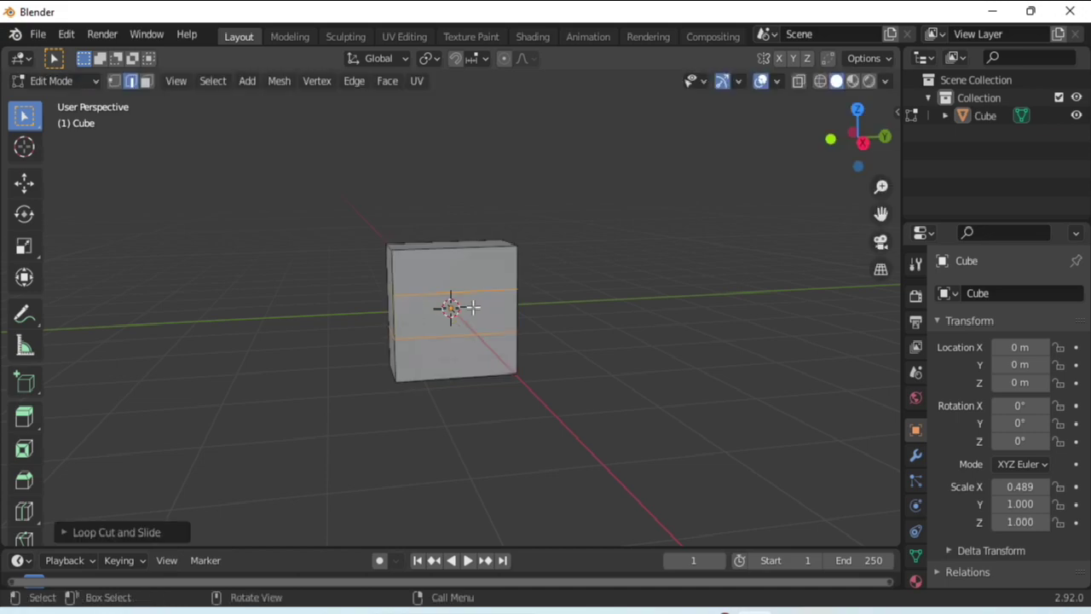
{"action": "left_click", "coordinate": [644, 279]}
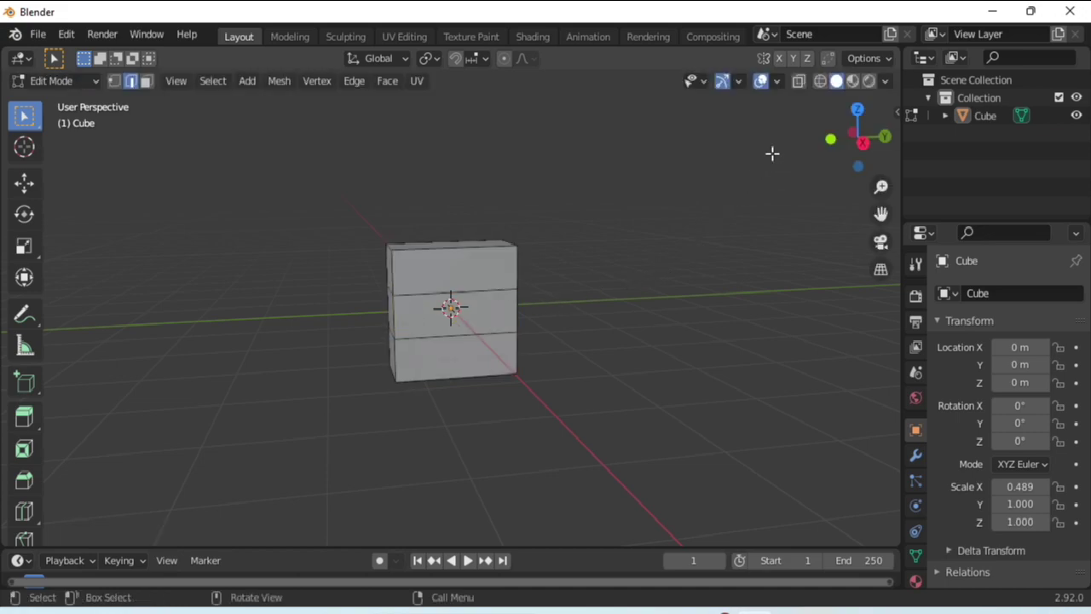
- Display the block in wireframe and select its top face
{"action": "left_click", "coordinate": [820, 83]}
{"action": "left_click_drag", "start_coordinate": [849, 138], "coordinate": [866, 152]}
{"action": "scroll", "coordinate": [526, 262], "scroll_direction": "up", "scroll_amount": 2}
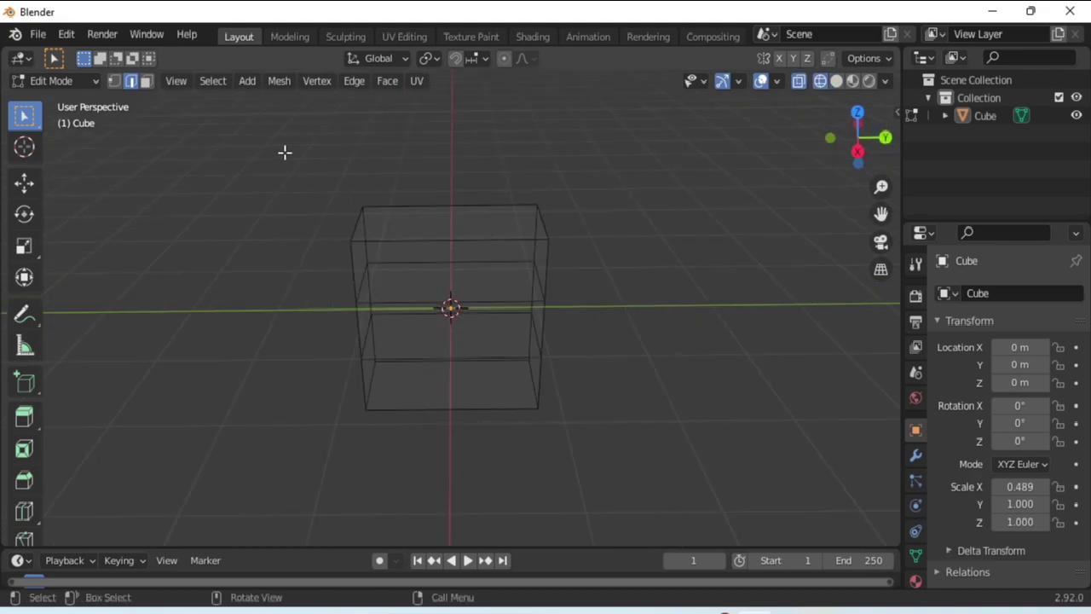
{"action": "left_click", "coordinate": [146, 82]}
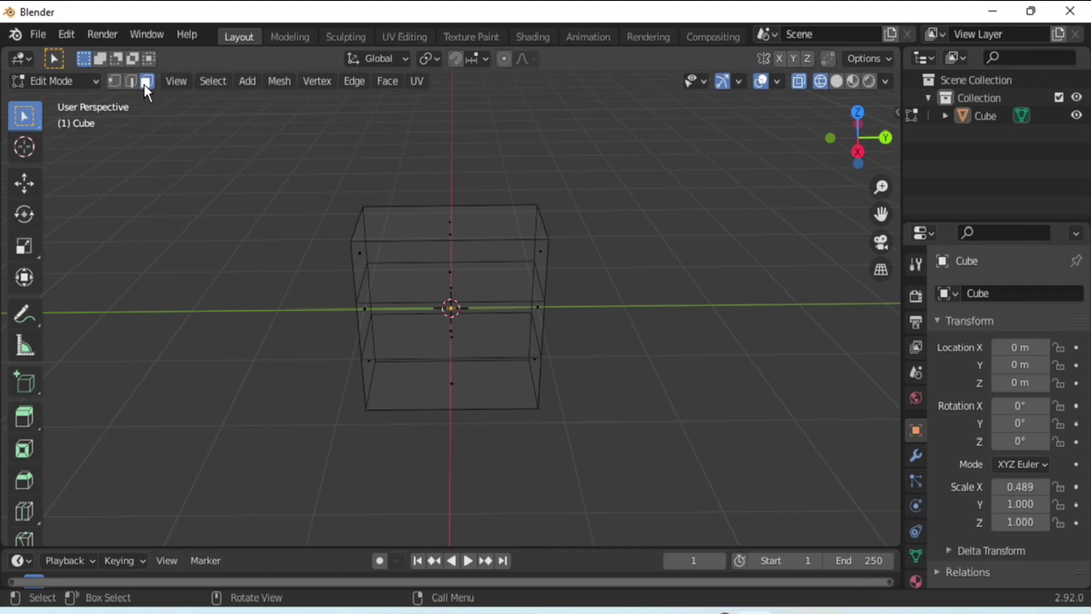
{"action": "left_click", "coordinate": [413, 220]}
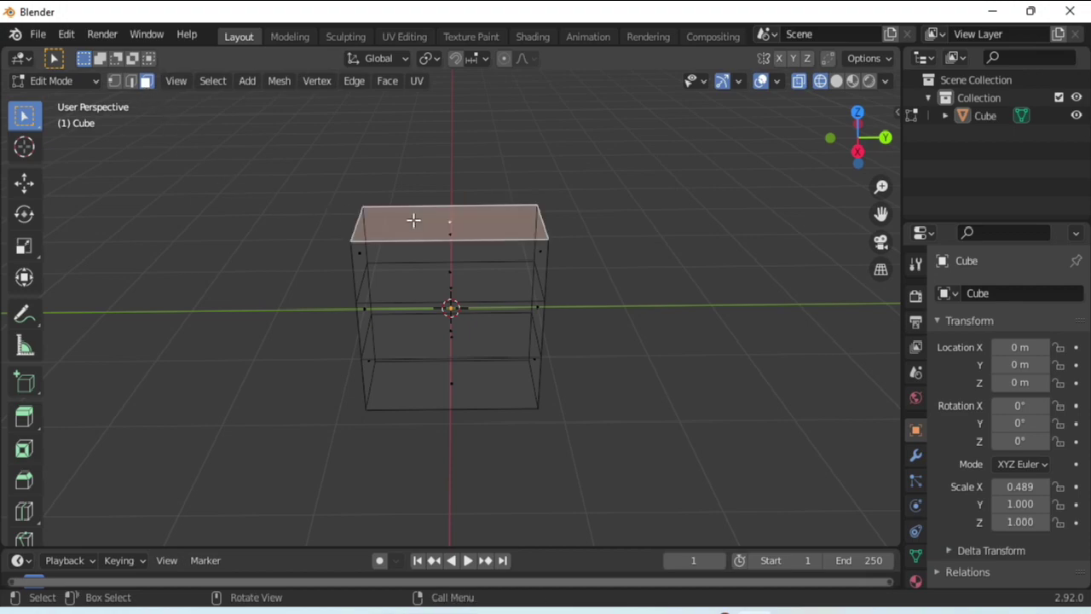
- Add all four edges of the lower horizontal loop to the top-face selection in edge mode
{"action": "left_click", "coordinate": [132, 82]}
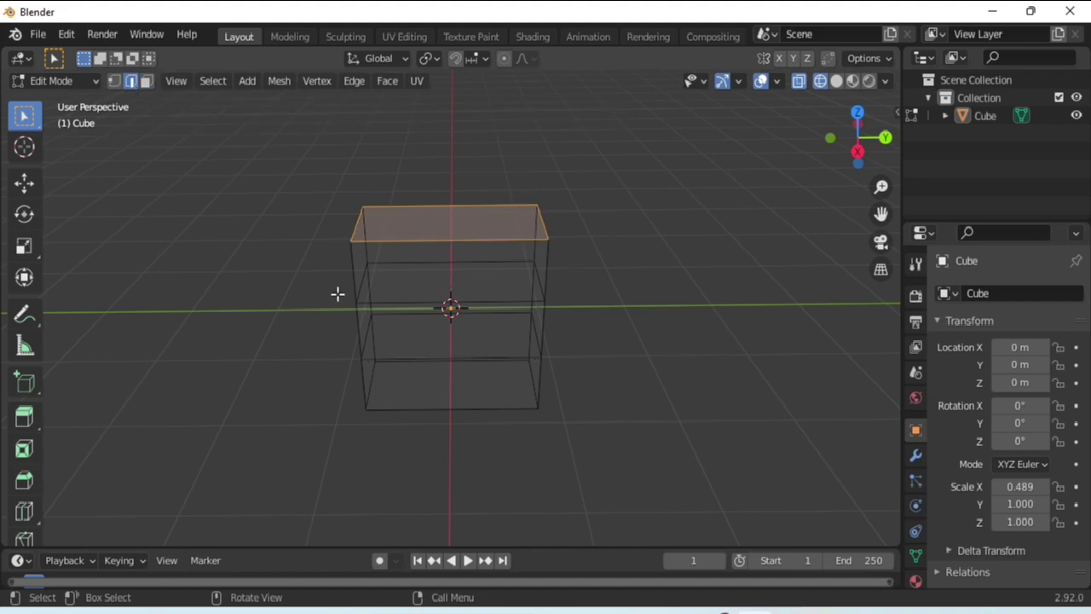
{"action": "left_click", "coordinate": [429, 313], "text": "shift"}
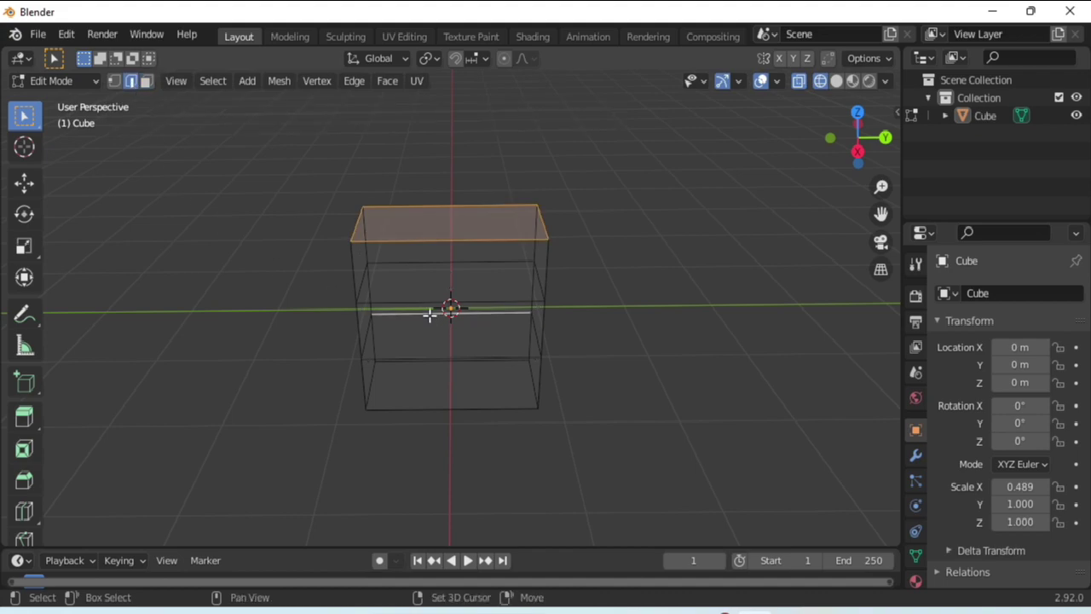
{"action": "left_click", "coordinate": [365, 337], "text": "shift"}
{"action": "scroll", "coordinate": [434, 358], "scroll_direction": "up", "scroll_amount": 5}
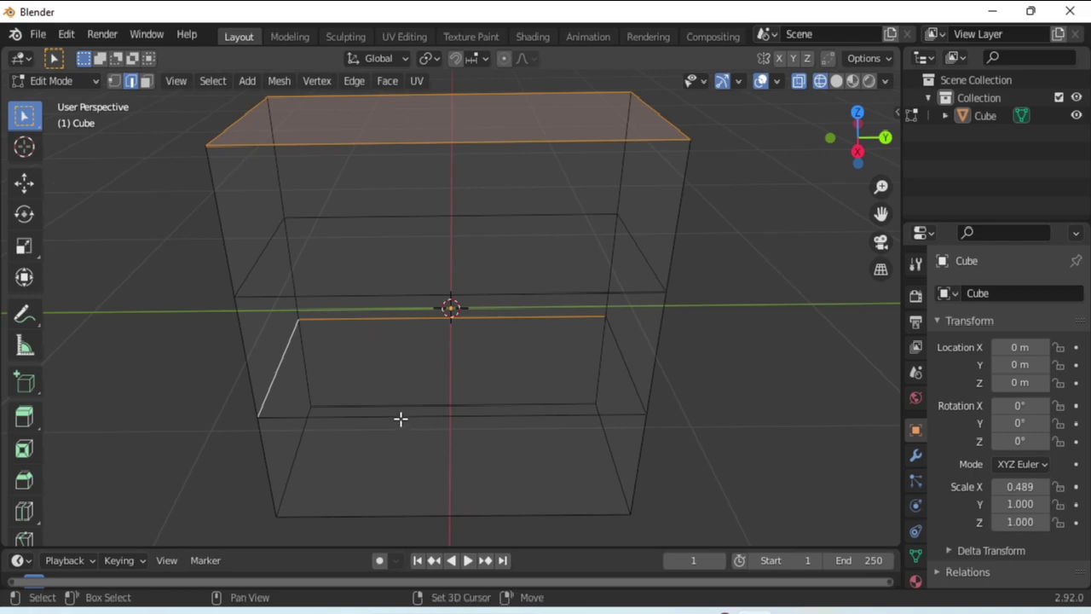
{"action": "left_click", "coordinate": [491, 412], "text": "shift"}
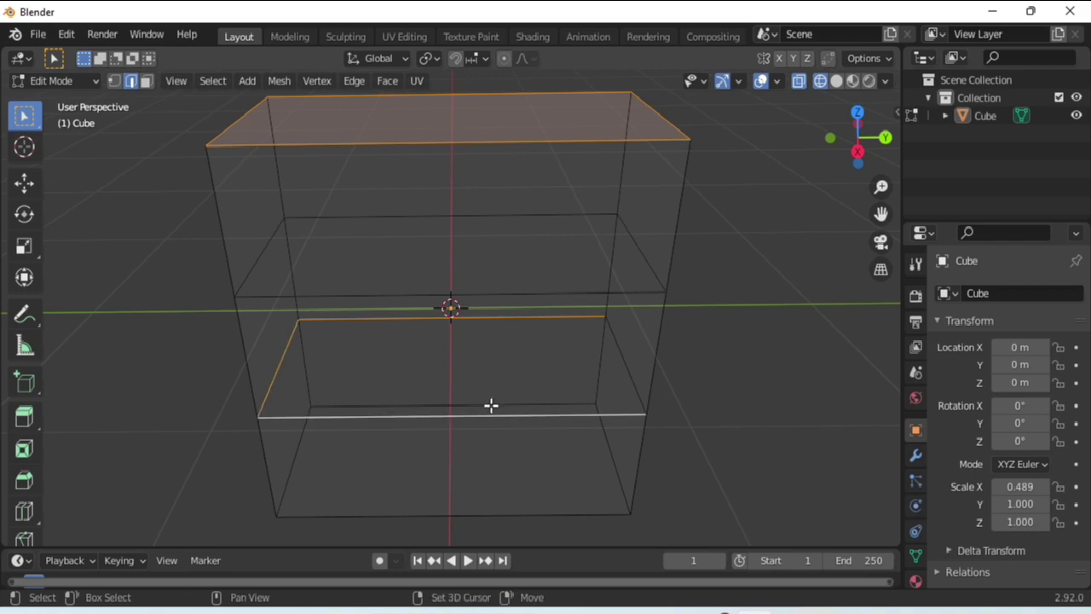
{"action": "left_click", "coordinate": [626, 359], "text": "shift"}
{"action": "scroll", "coordinate": [743, 355], "scroll_direction": "down", "scroll_amount": 5}
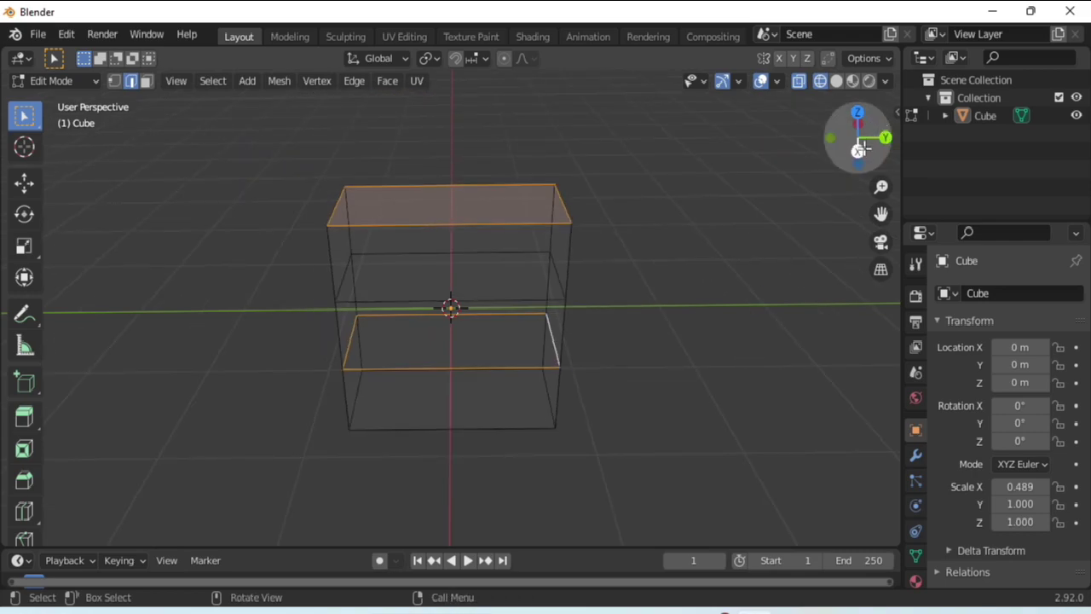
- Scale the selected top face and lower edge loop along Y into narrow strips to pinch the block's silhouette
{"action": "left_click_drag", "start_coordinate": [864, 148], "coordinate": [858, 135]}
{"action": "scroll", "coordinate": [553, 223], "scroll_direction": "up", "scroll_amount": 1}
{"action": "scroll", "coordinate": [554, 223], "scroll_direction": "down", "scroll_amount": 2}
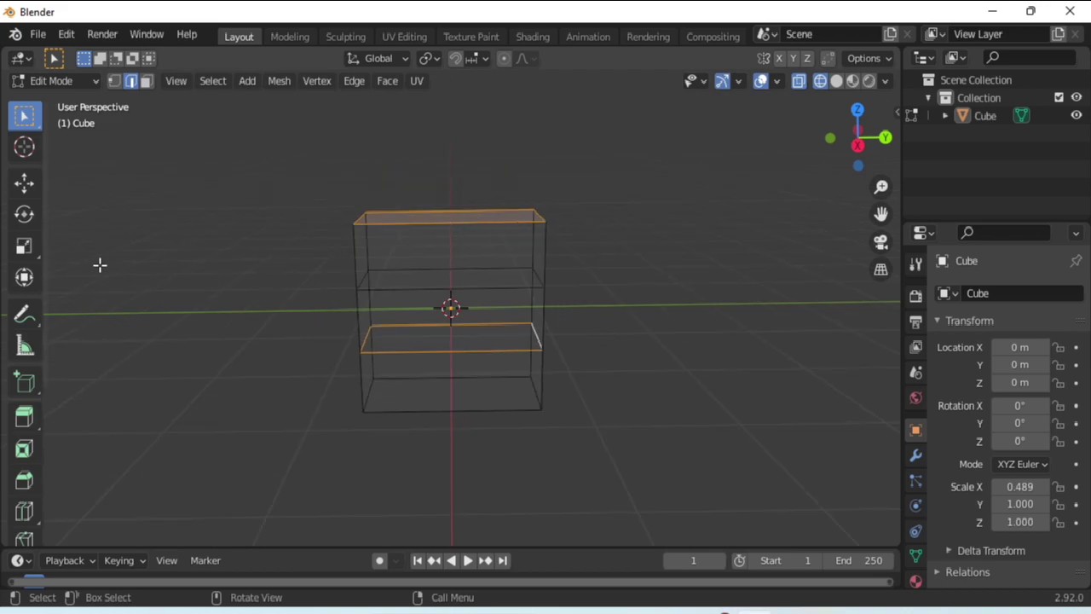
{"action": "left_click", "coordinate": [24, 245]}
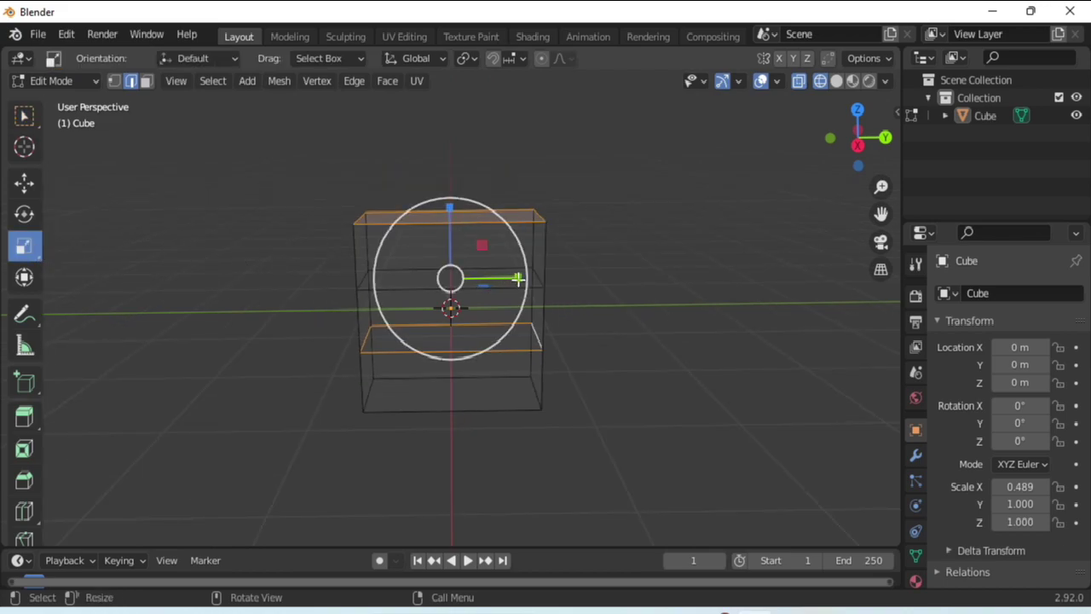
{"action": "key", "text": "s"}
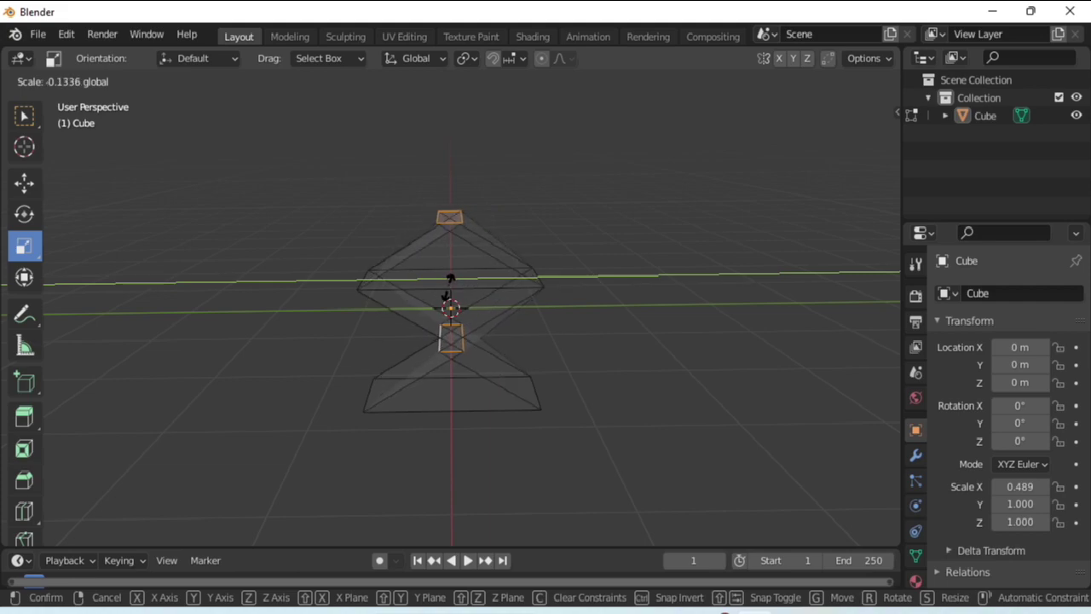
{"action": "left_click", "coordinate": [450, 294]}
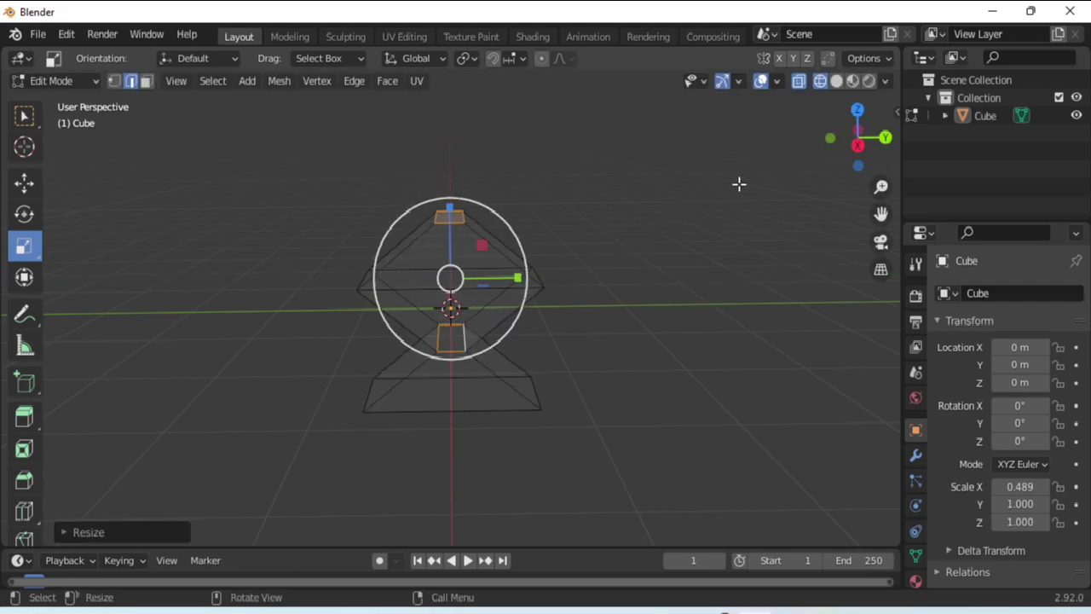
- Scale the top face along Y until it closes almost to a ridge, and return to solid shading
{"action": "left_click_drag", "start_coordinate": [857, 147], "coordinate": [857, 190]}
{"action": "left_click", "coordinate": [382, 136]}
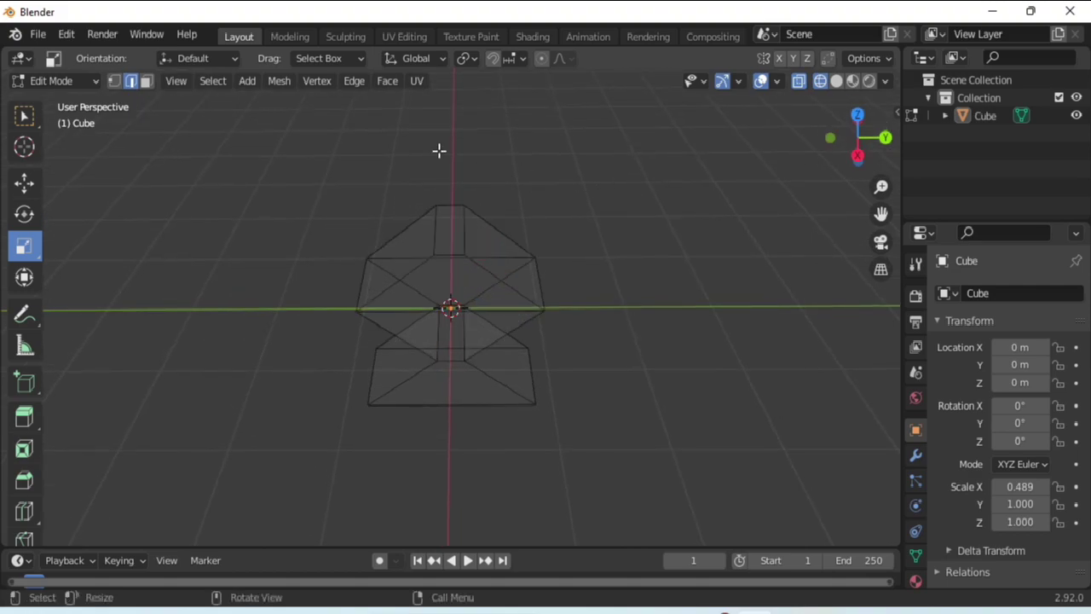
{"action": "left_click", "coordinate": [146, 81]}
{"action": "left_click", "coordinate": [455, 219]}
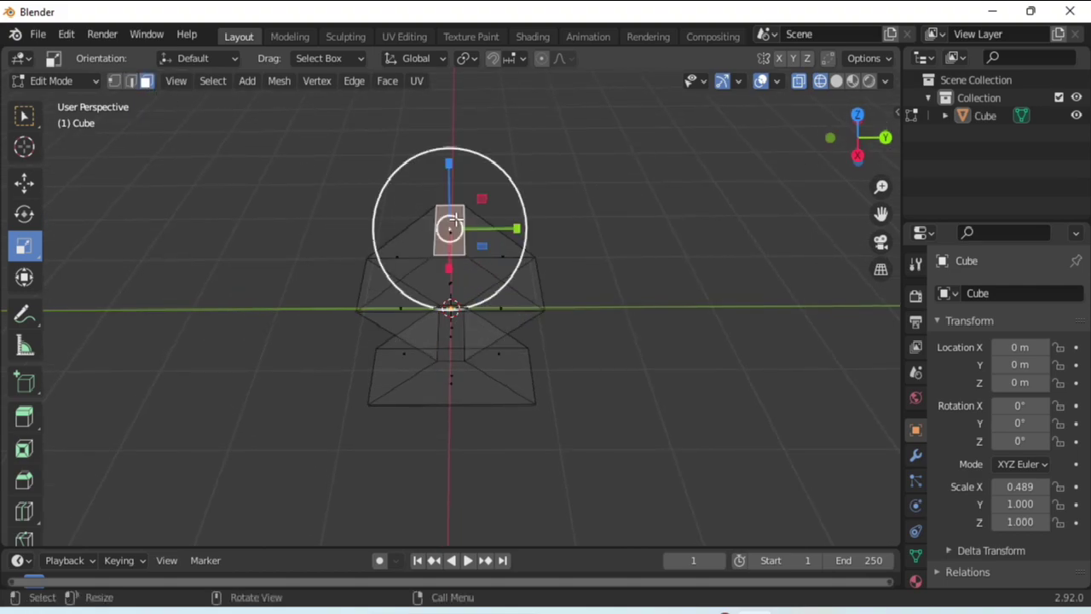
{"action": "left_click_drag", "start_coordinate": [515, 231], "coordinate": [453, 217]}
{"action": "left_click_drag", "start_coordinate": [850, 139], "coordinate": [858, 161]}
{"action": "left_click", "coordinate": [716, 289]}
{"action": "left_click", "coordinate": [836, 81]}
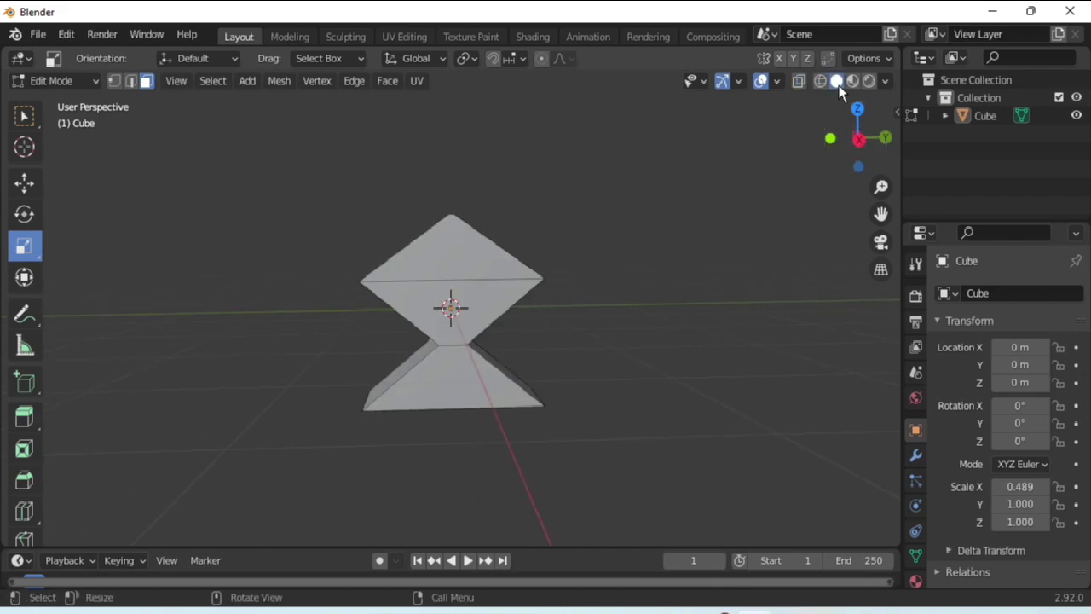
- Add an Array modifier with relative offset factors of 0 on X and 1 on Y
{"action": "left_click", "coordinate": [916, 456]}
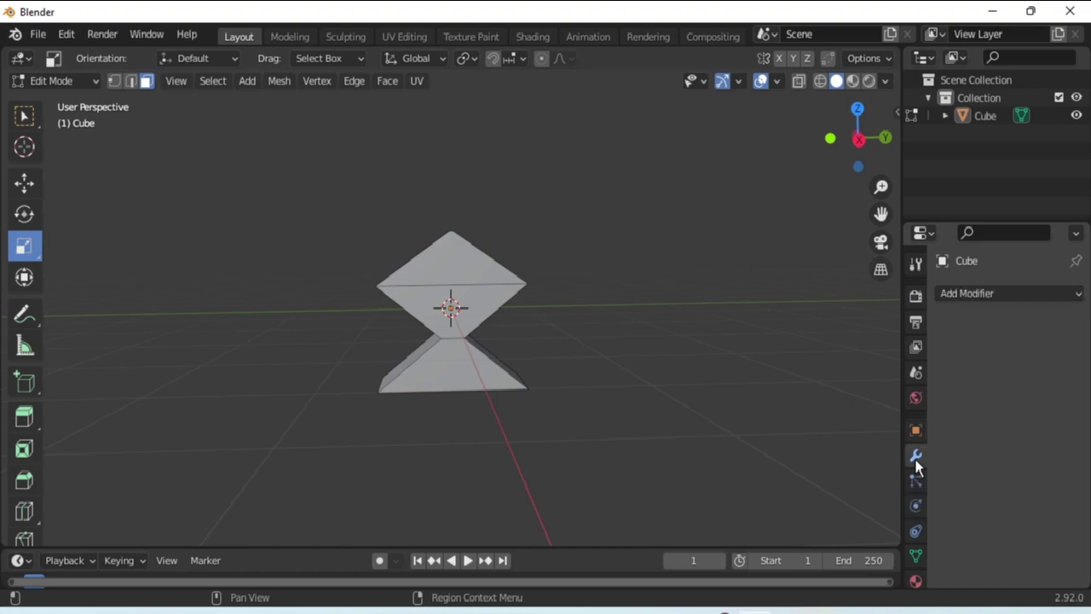
{"action": "left_click", "coordinate": [1019, 295]}
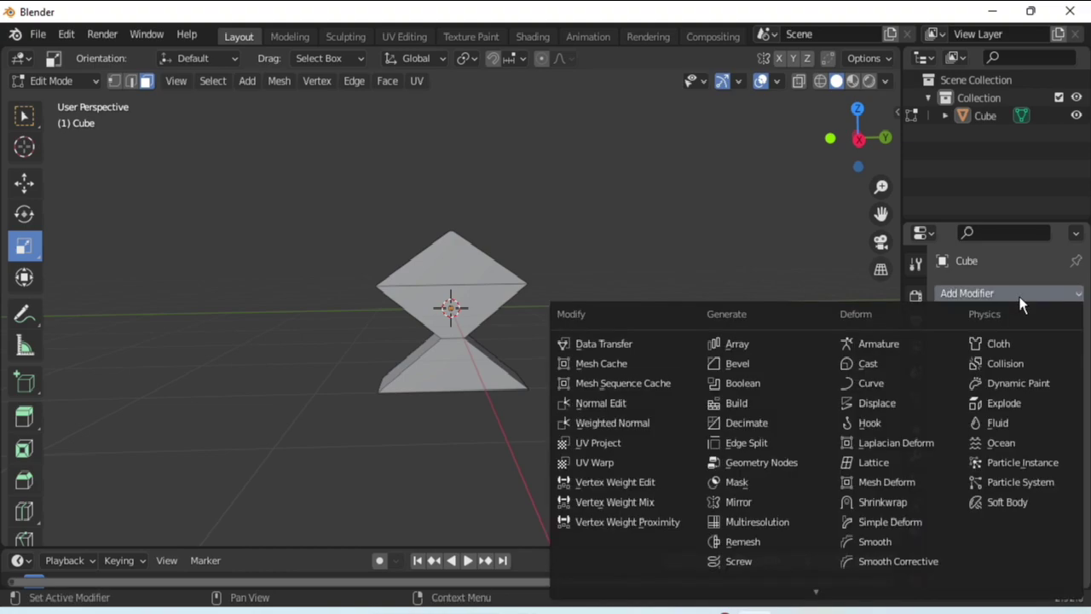
{"action": "left_click", "coordinate": [777, 345]}
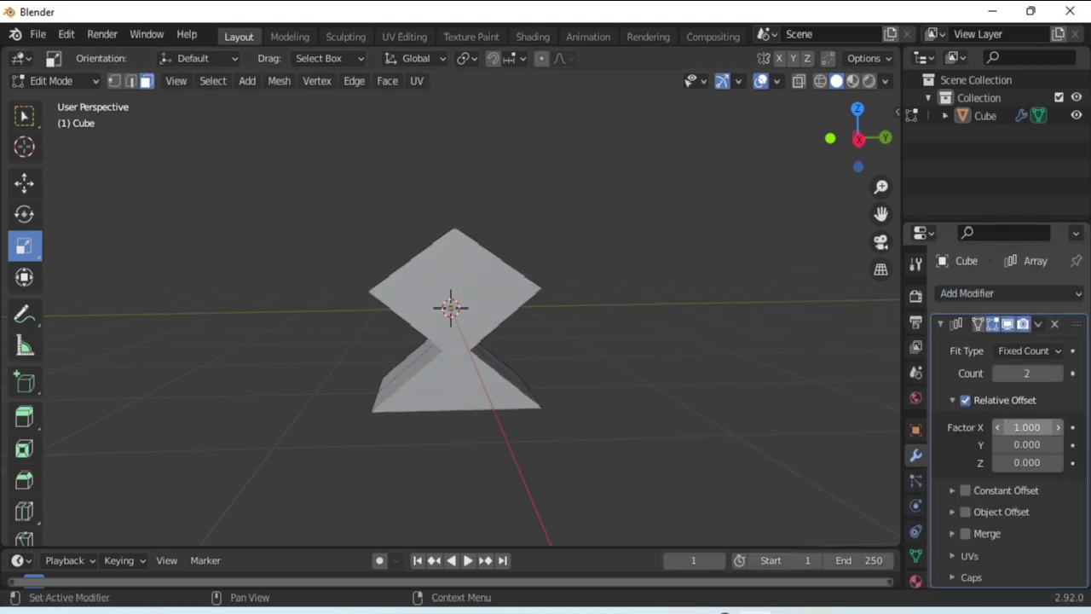
{"action": "left_click", "coordinate": [1028, 427]}
{"action": "type", "text": "0"}
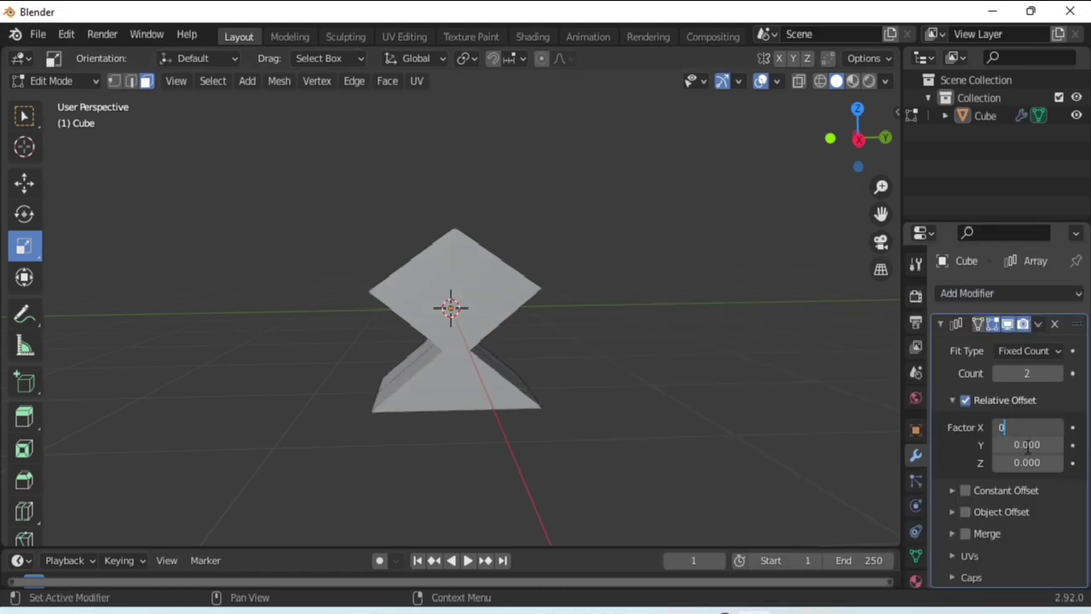
{"action": "key", "text": "Return"}
{"action": "left_click", "coordinate": [1027, 444]}
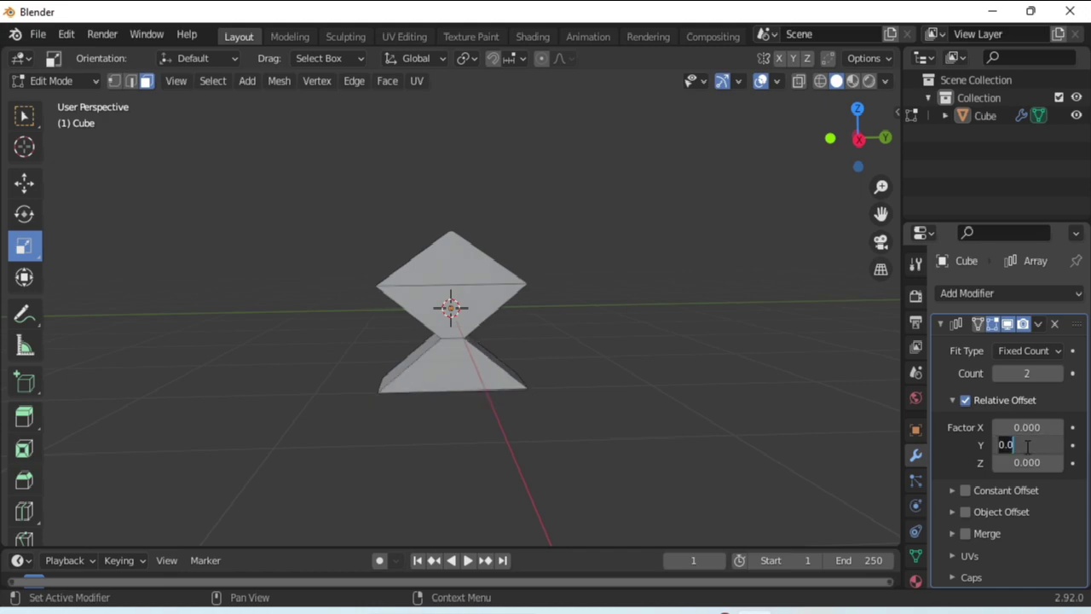
{"action": "type", "text": "1"}
{"action": "key", "text": "Return"}
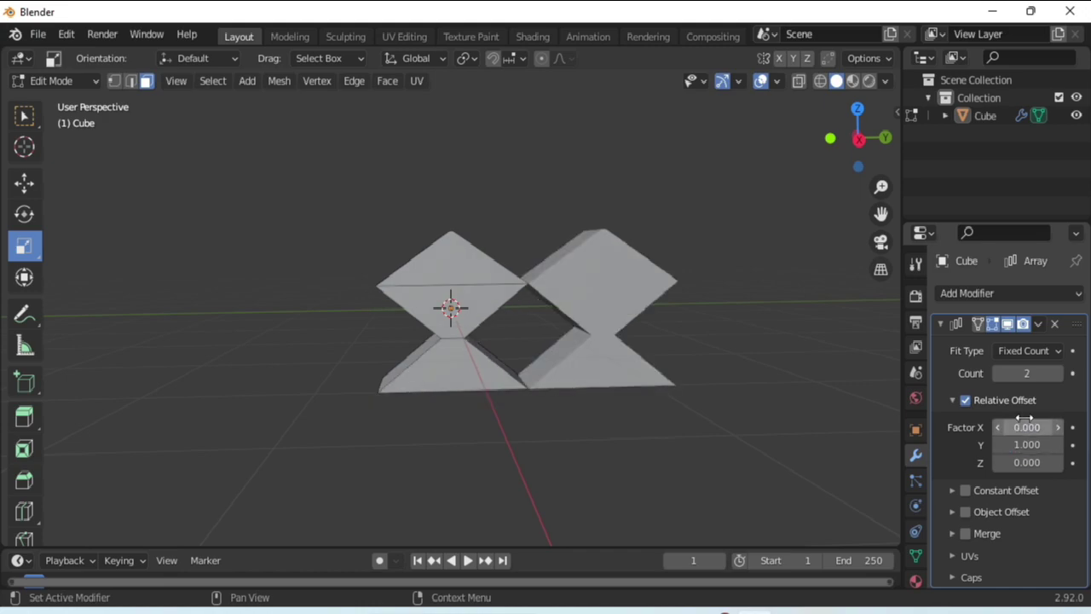
- Raise the array count to 7 to form a row of diamond-shaped blocks
{"action": "left_click", "coordinate": [1057, 376]}
{"action": "left_click", "coordinate": [1057, 375]}
{"action": "left_click", "coordinate": [1057, 375]}
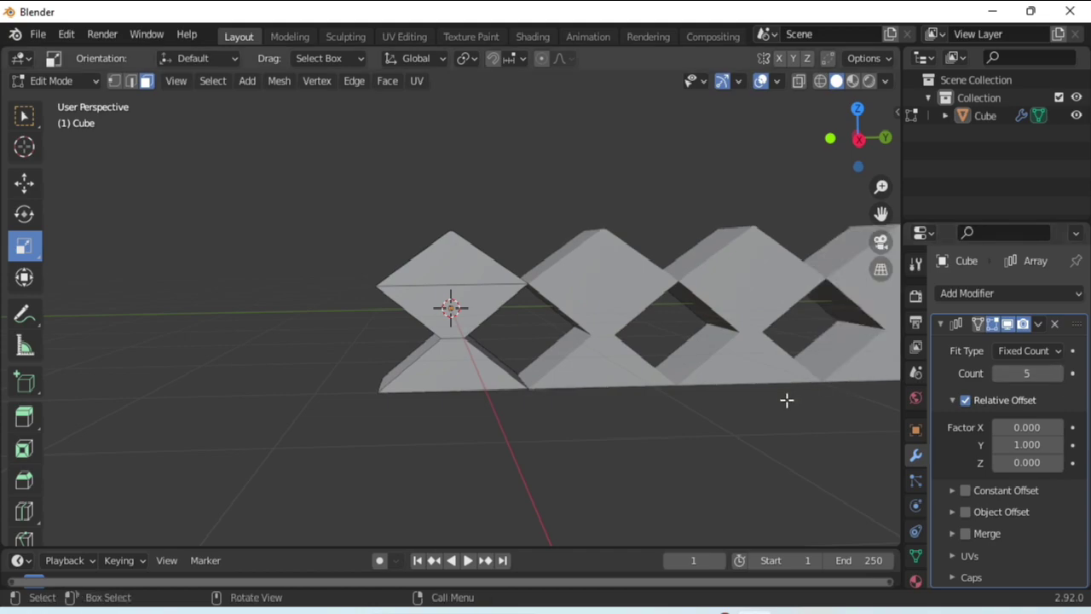
{"action": "scroll", "coordinate": [785, 401], "scroll_direction": "down", "scroll_amount": 2}
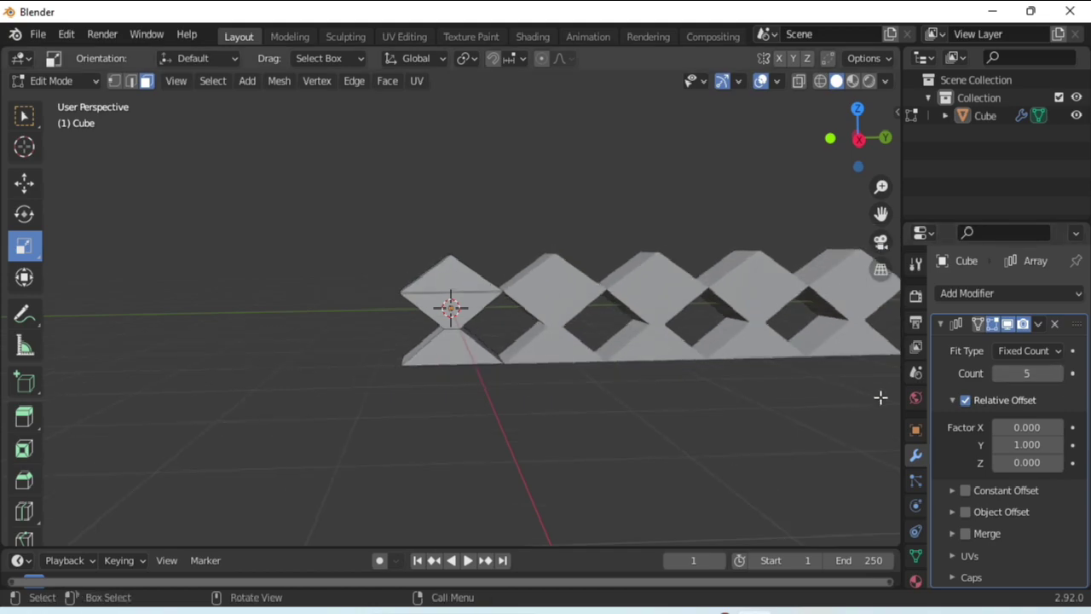
{"action": "left_click", "coordinate": [1058, 373]}
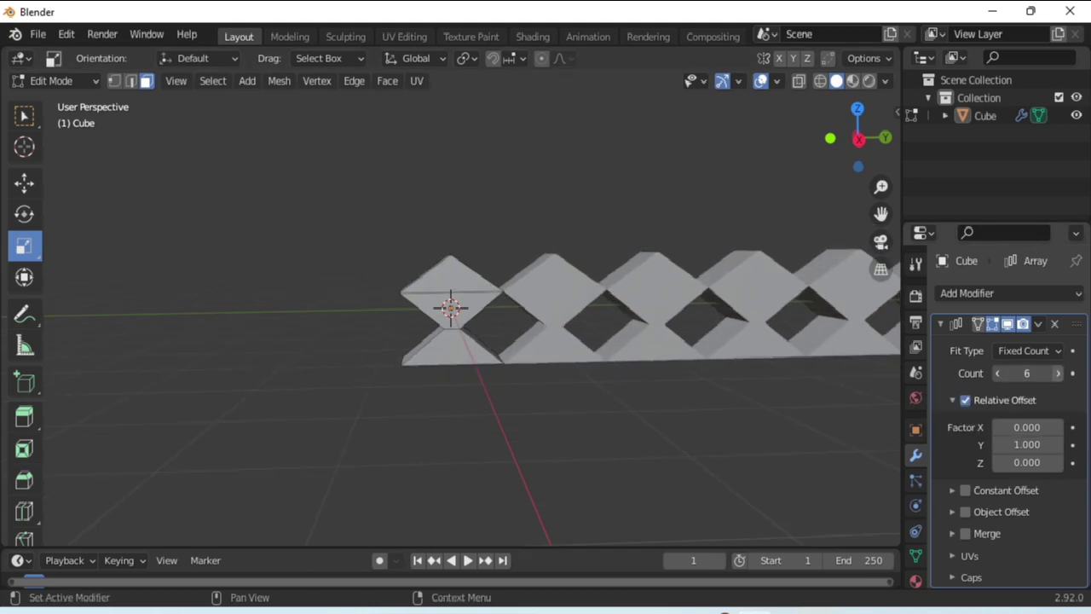
{"action": "left_click", "coordinate": [1057, 373]}
{"action": "scroll", "coordinate": [642, 378], "scroll_direction": "down", "scroll_amount": 2}
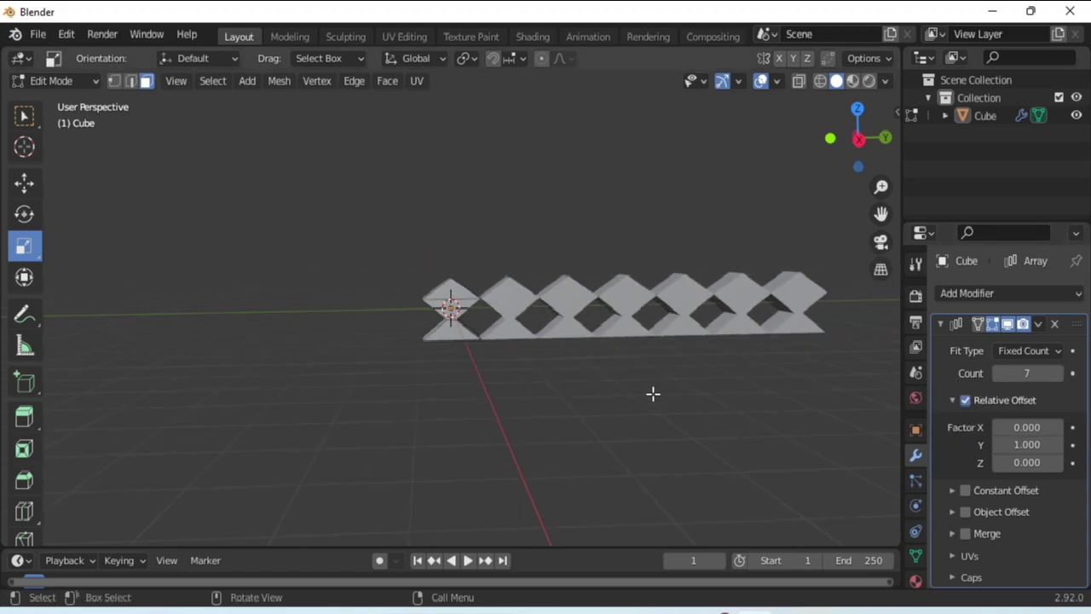
{"action": "left_click_drag", "start_coordinate": [857, 145], "coordinate": [859, 122]}
{"action": "scroll", "coordinate": [785, 251], "scroll_direction": "down", "scroll_amount": 2}
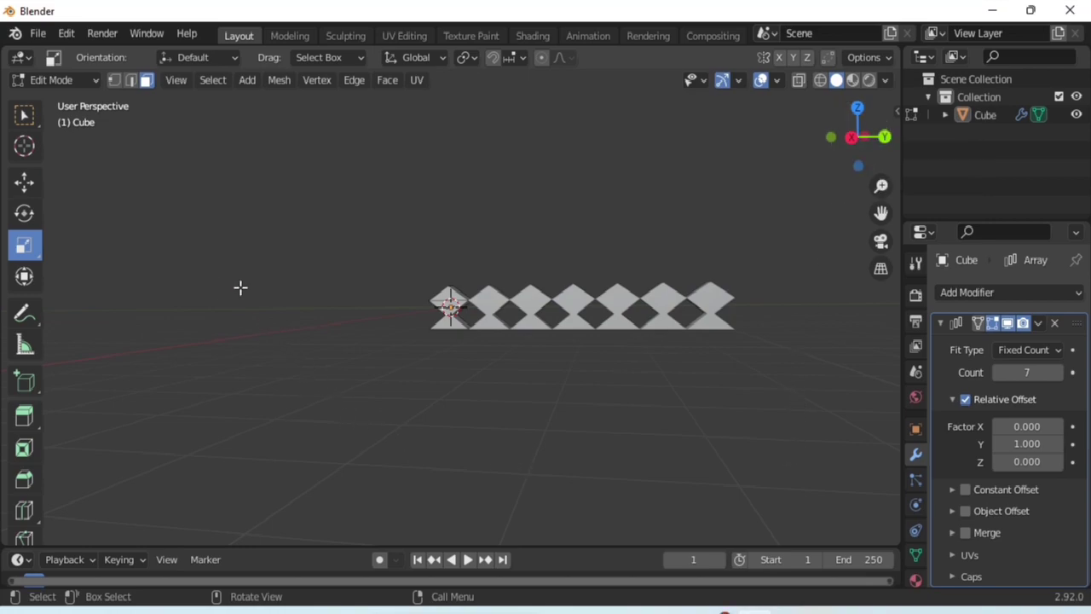
- Leave mesh editing for Object Mode and add a UV sphere to the scene
{"action": "left_click", "coordinate": [94, 80]}
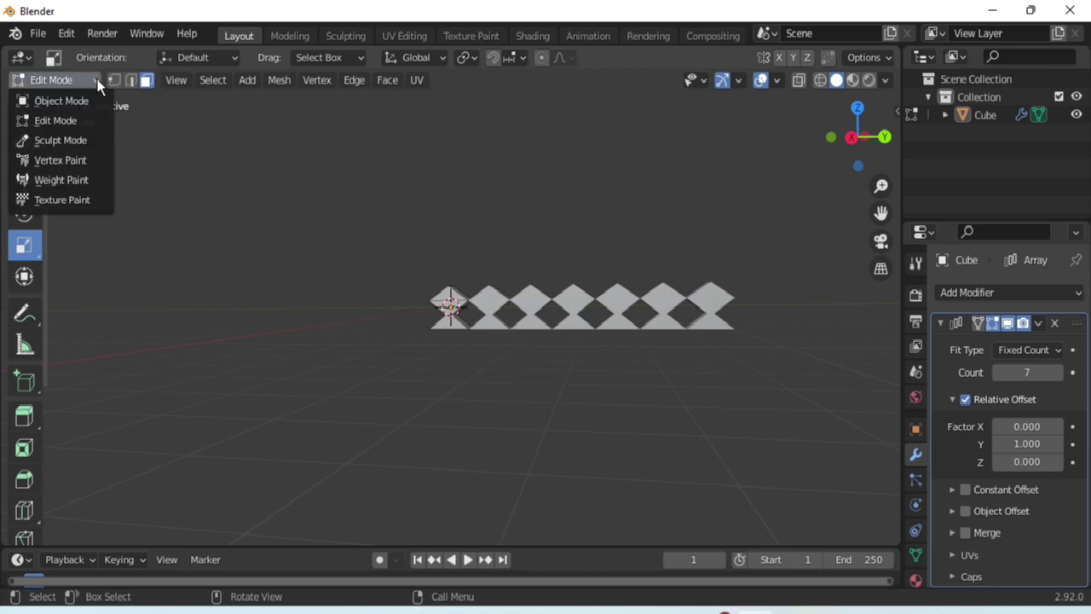
{"action": "left_click", "coordinate": [51, 100]}
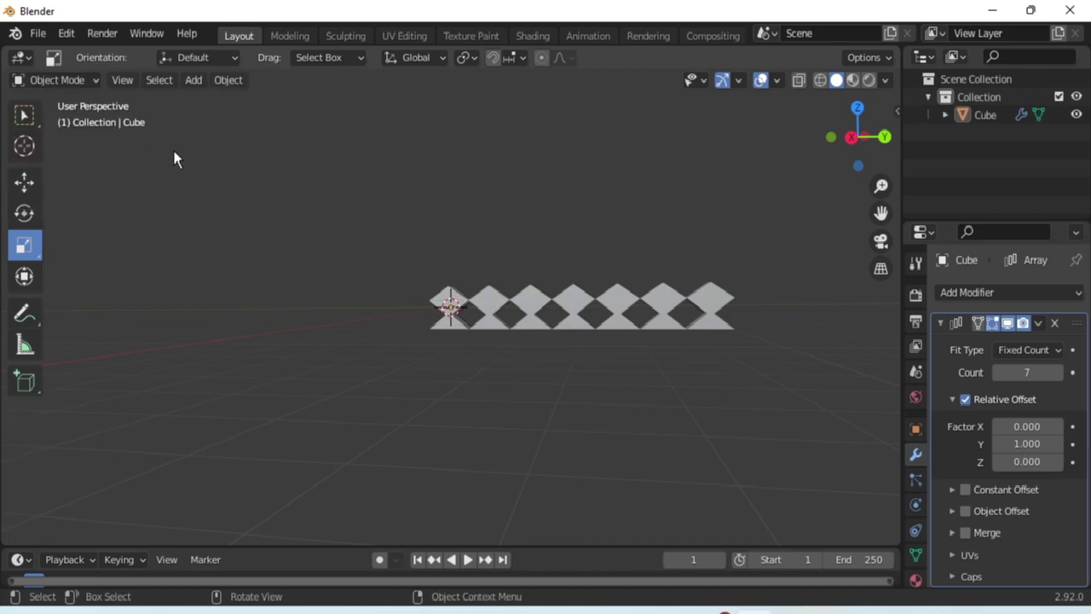
{"action": "left_click", "coordinate": [194, 79]}
{"action": "mouse_move", "coordinate": [206, 101]}
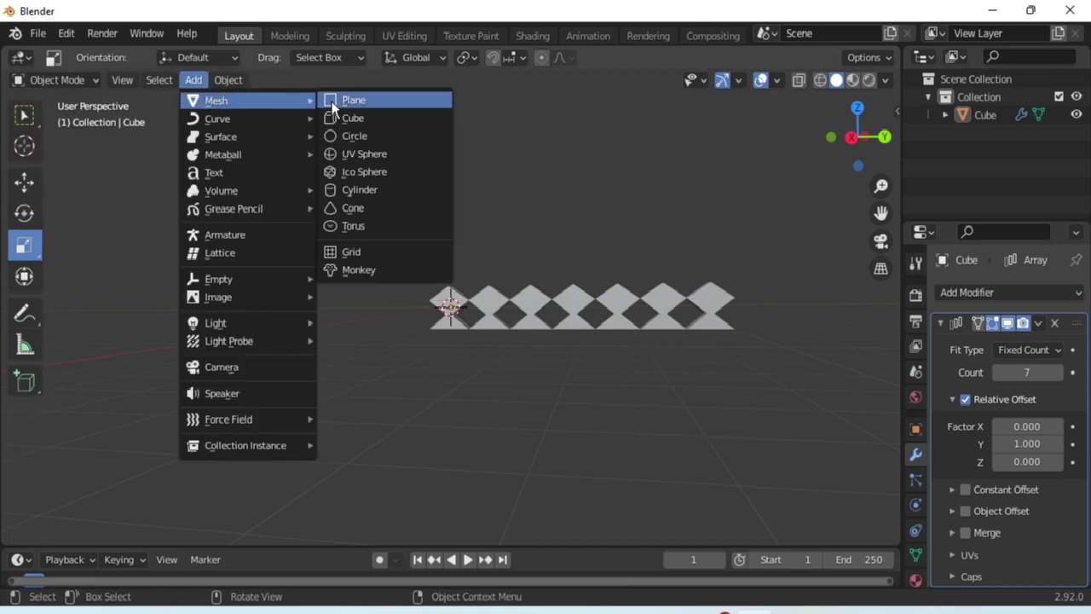
{"action": "left_click", "coordinate": [380, 155]}
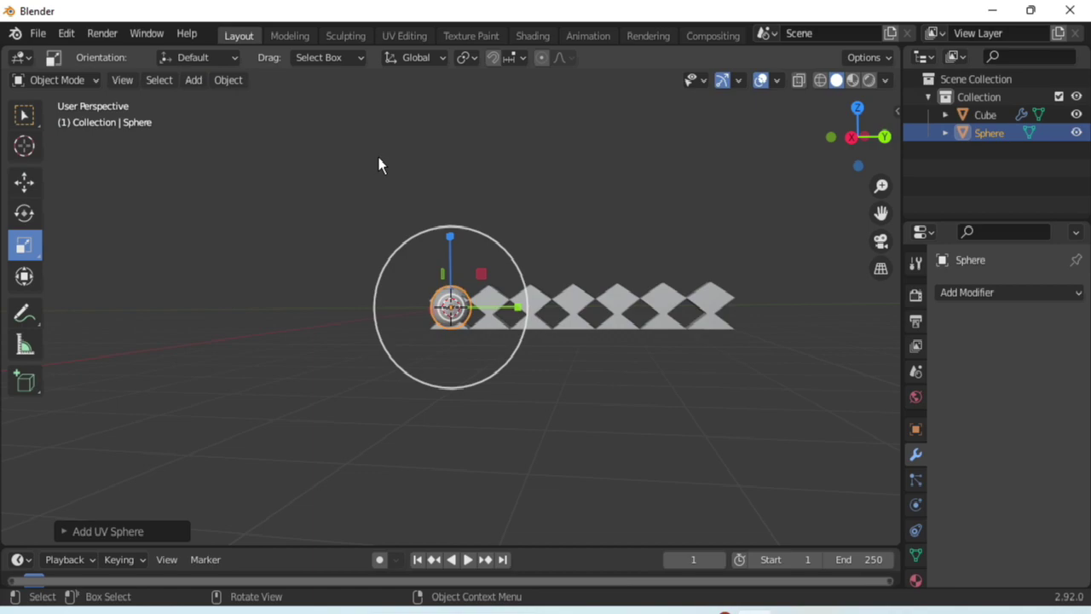
- Set the new UV sphere to 16 segments and 8 rings
{"action": "left_click", "coordinate": [166, 531]}
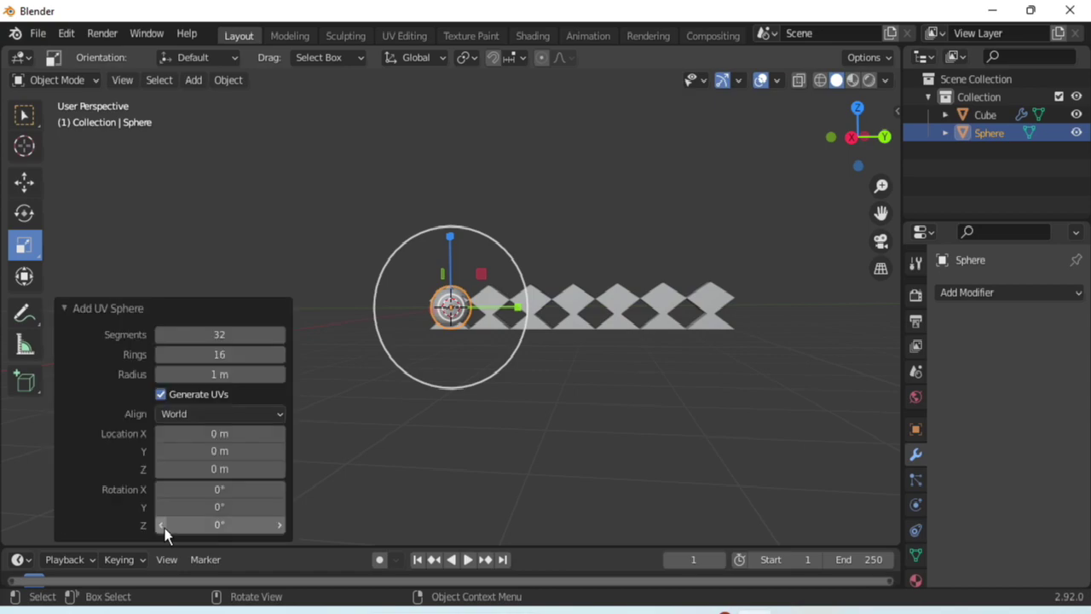
{"action": "left_click", "coordinate": [210, 338]}
{"action": "type", "text": "16"}
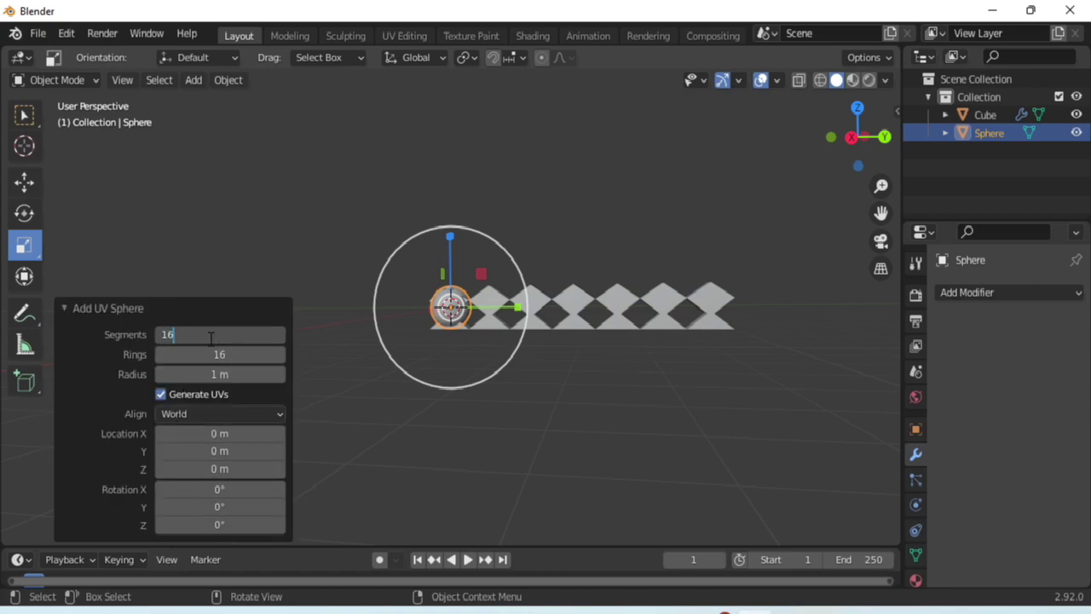
{"action": "left_click", "coordinate": [210, 353]}
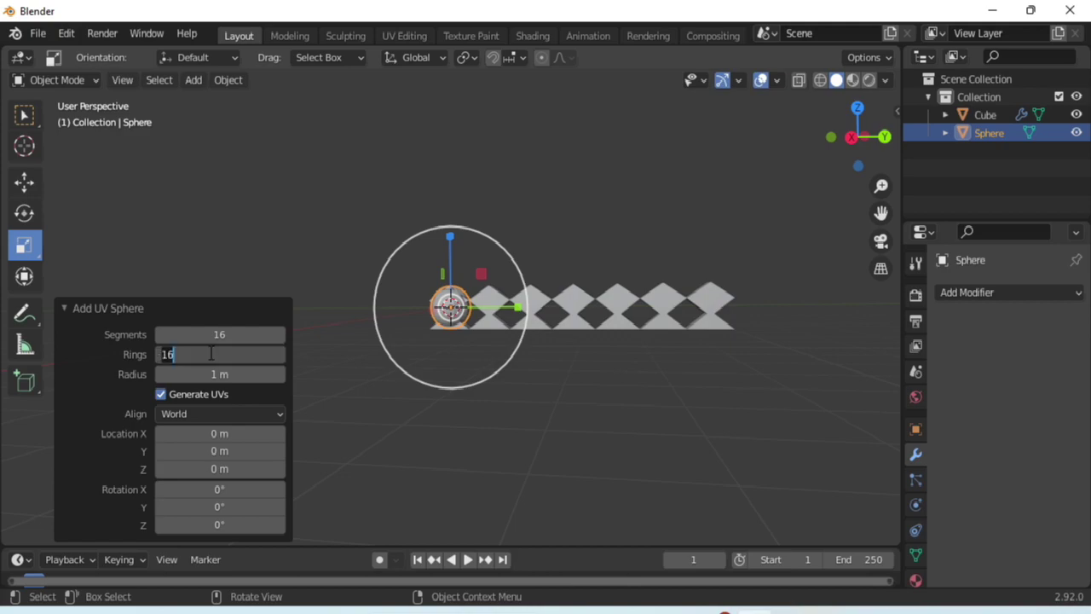
{"action": "type", "text": "8"}
{"action": "key", "text": "Return"}
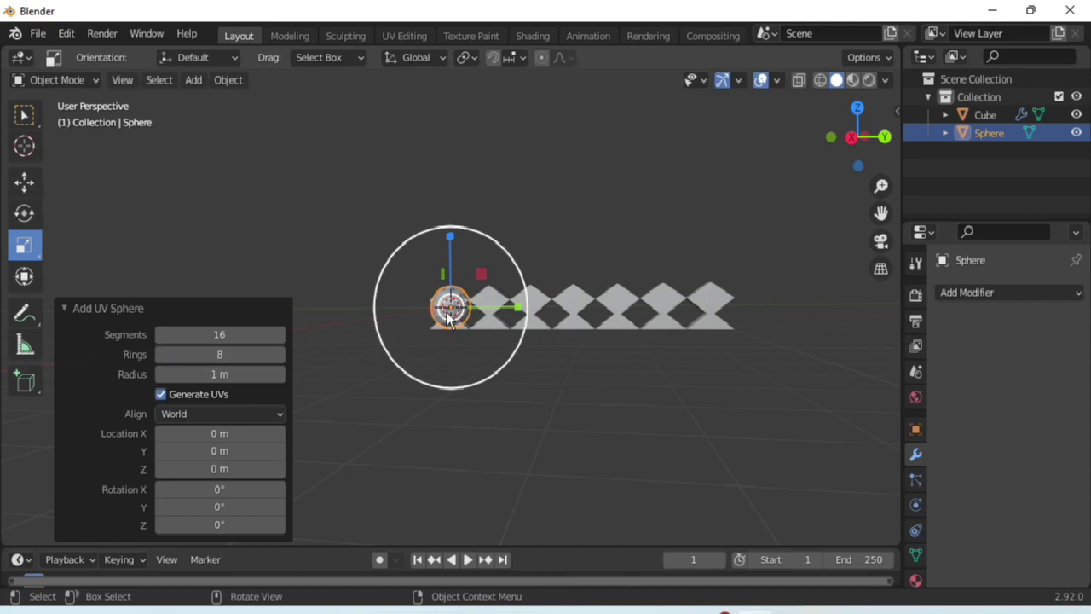
- Move the sphere about -6.26 m along Y, clear of the row of diamond-shaped blocks
{"action": "left_click", "coordinate": [23, 181]}
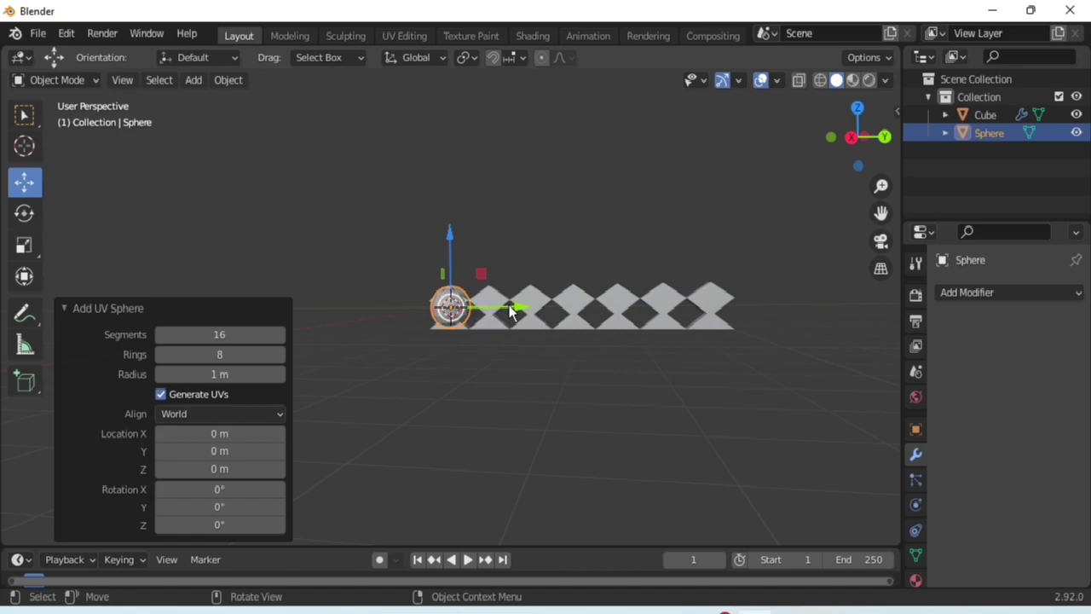
{"action": "left_click_drag", "start_coordinate": [512, 310], "coordinate": [377, 306]}
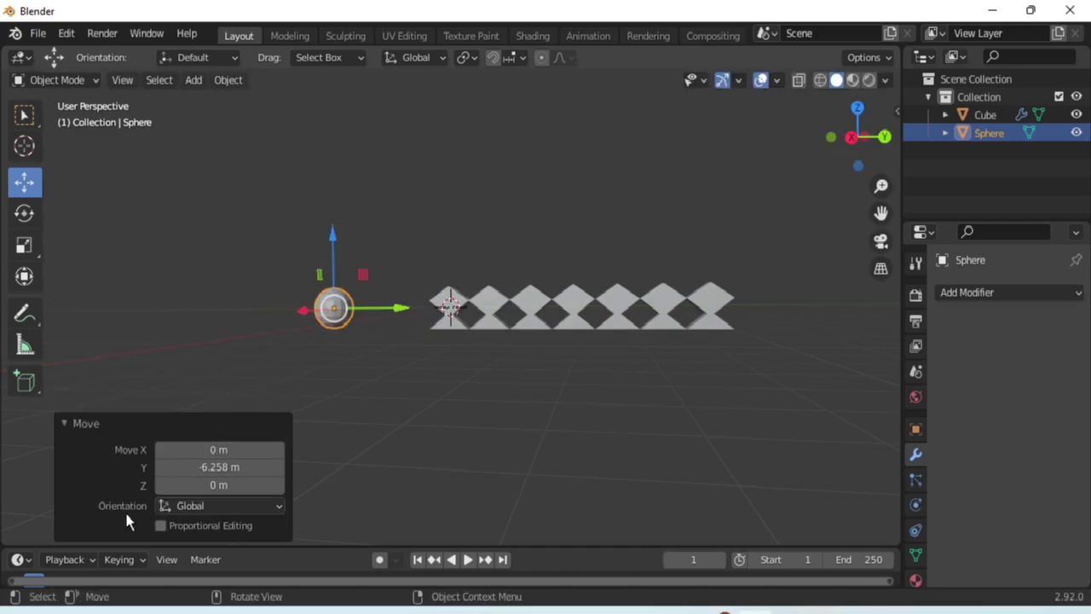
{"action": "left_click", "coordinate": [65, 420]}
{"action": "scroll", "coordinate": [317, 274], "scroll_direction": "up", "scroll_amount": 2}
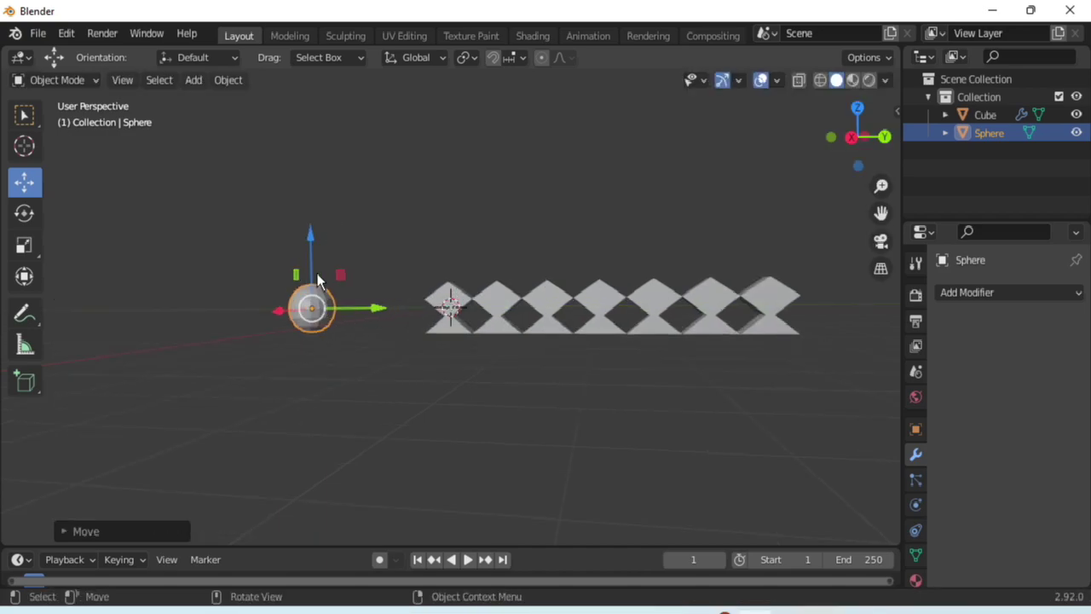
- Set the sphere's scale to 3 on X, Y and Z, and deselect it
{"action": "left_click", "coordinate": [916, 431]}
{"action": "left_click", "coordinate": [1009, 485]}
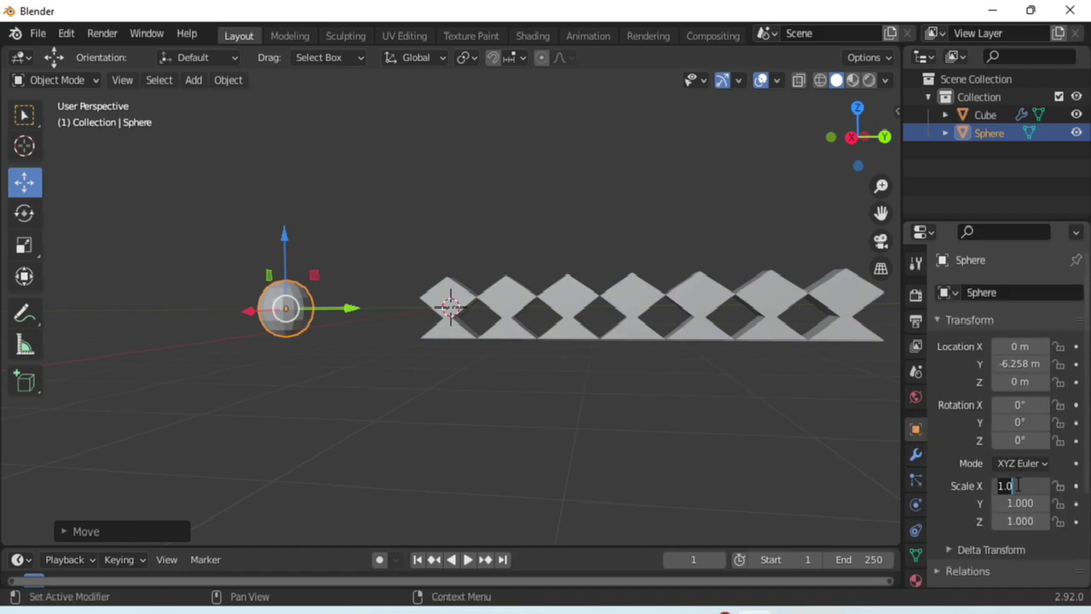
{"action": "type", "text": "3"}
{"action": "key", "text": "Return"}
{"action": "left_click", "coordinate": [1016, 503]}
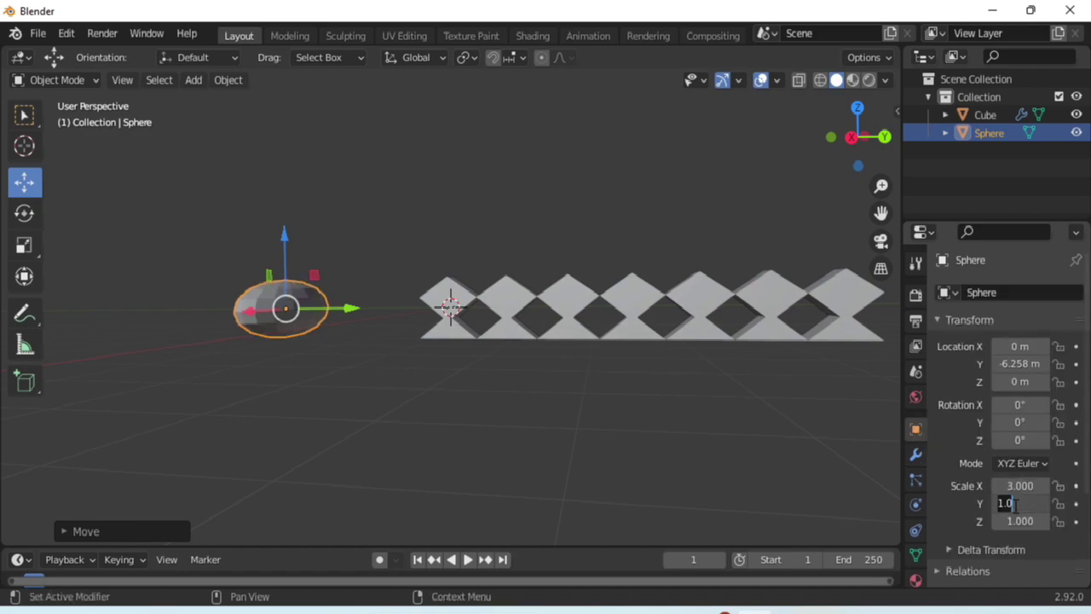
{"action": "type", "text": "3"}
{"action": "key", "text": "Return"}
{"action": "left_click", "coordinate": [1019, 521]}
{"action": "type", "text": "3"}
{"action": "key", "text": "Return"}
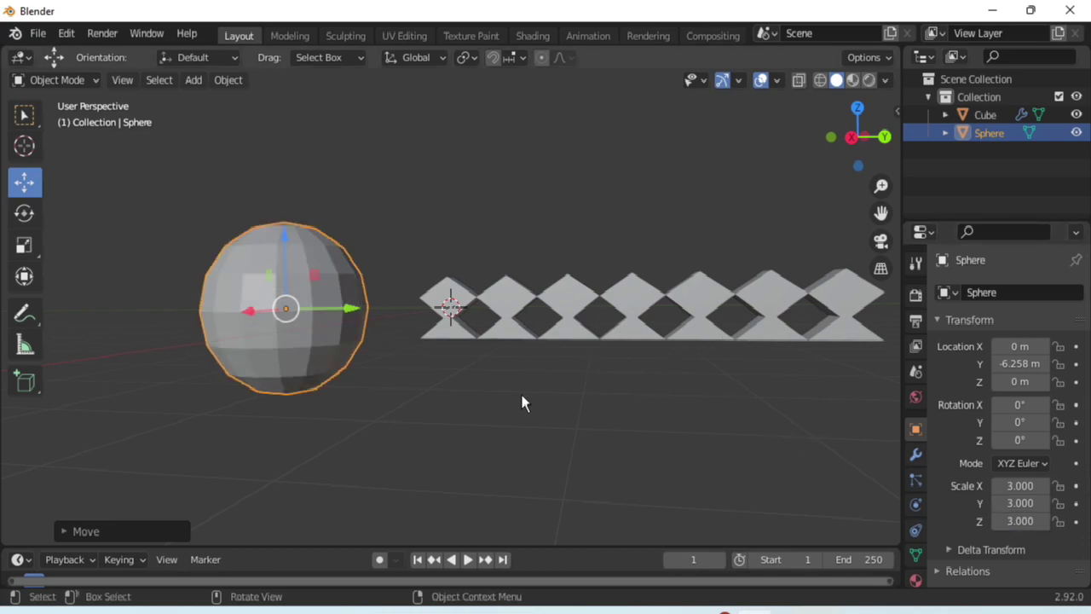
{"action": "left_click", "coordinate": [404, 360]}
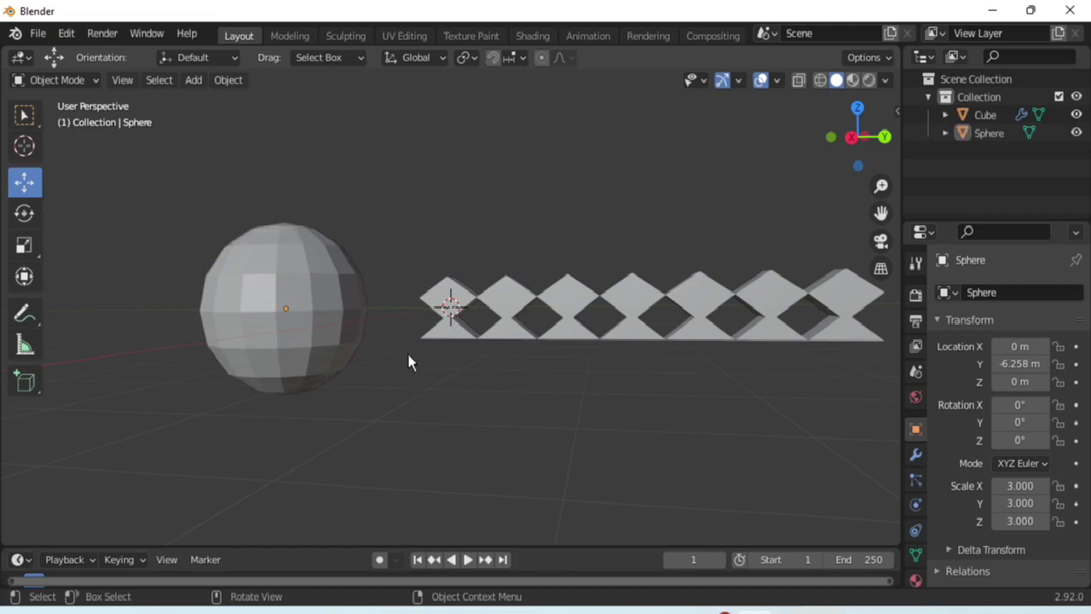
- In wireframe view, select the faces of the sphere's lower half in Edit Mode and dissolve them to leave a dome
{"action": "left_click", "coordinate": [818, 81]}
{"action": "left_click_drag", "start_coordinate": [851, 133], "coordinate": [851, 125]}
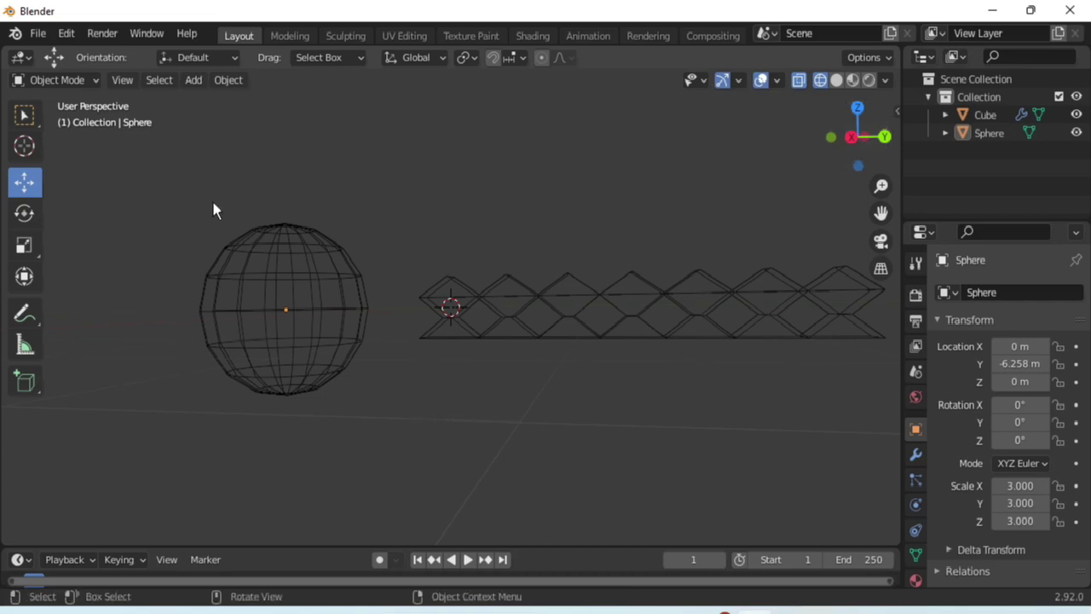
{"action": "left_click", "coordinate": [47, 79]}
{"action": "left_click", "coordinate": [47, 120]}
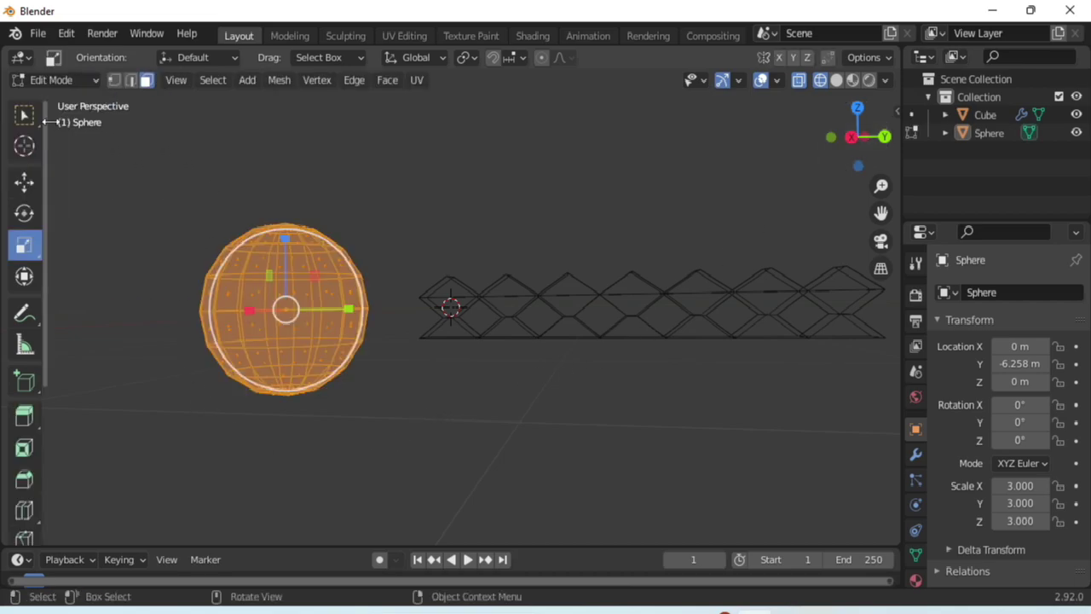
{"action": "left_click", "coordinate": [176, 270]}
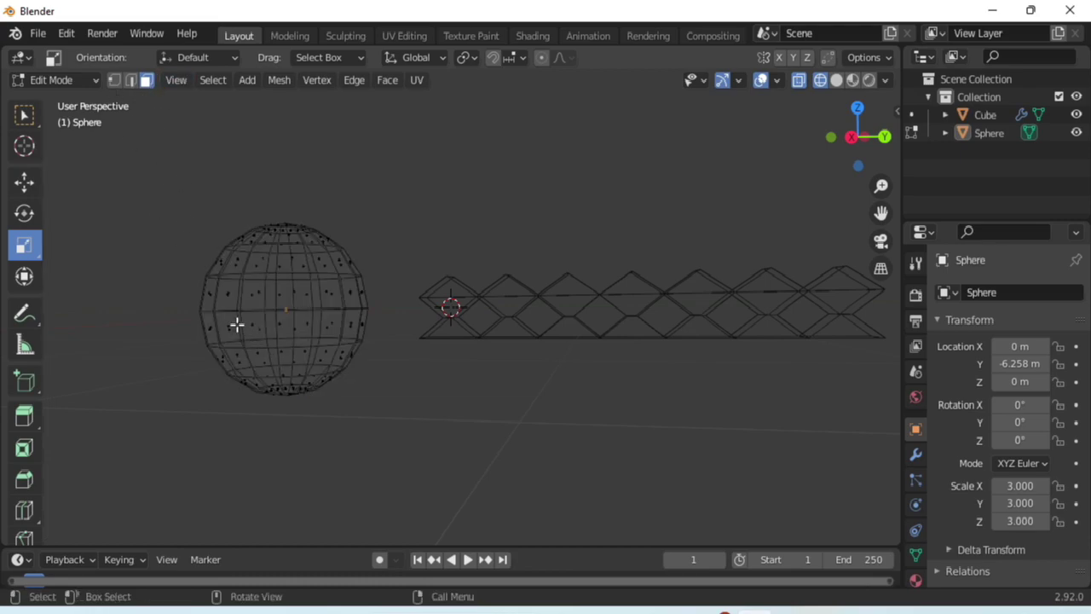
{"action": "left_click_drag", "start_coordinate": [186, 309], "coordinate": [383, 403]}
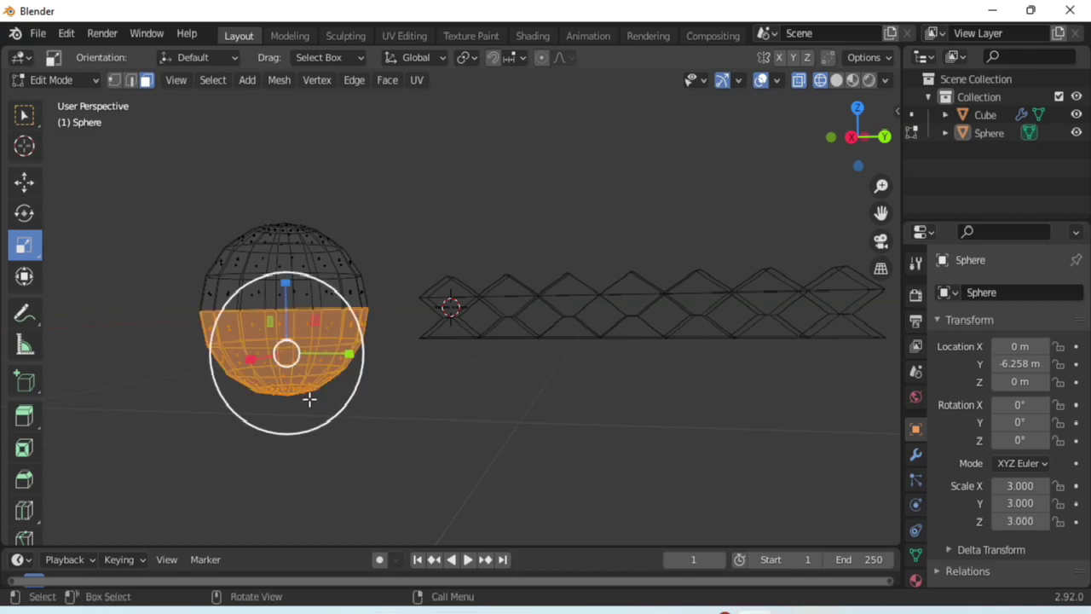
{"action": "right_click", "coordinate": [314, 336]}
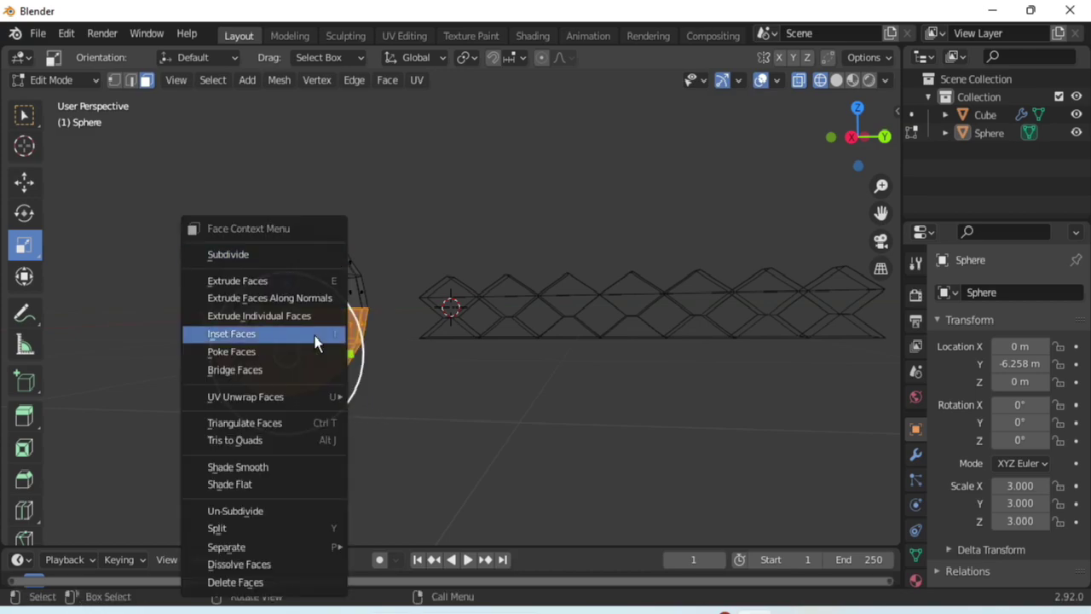
{"action": "left_click", "coordinate": [277, 565]}
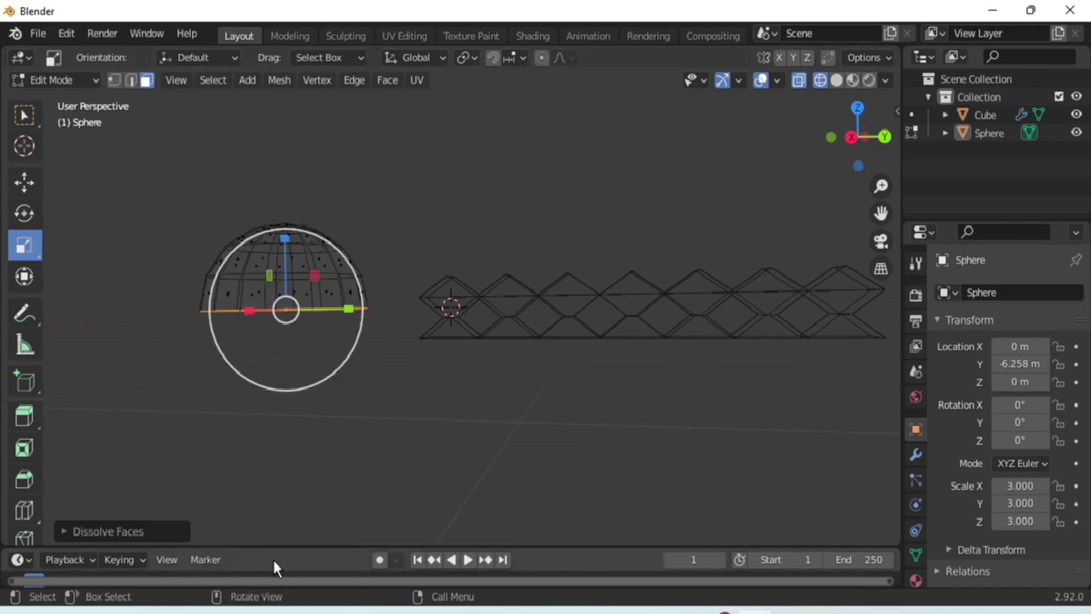
{"action": "left_click_drag", "start_coordinate": [828, 135], "coordinate": [854, 201]}
{"action": "left_click", "coordinate": [737, 412]}
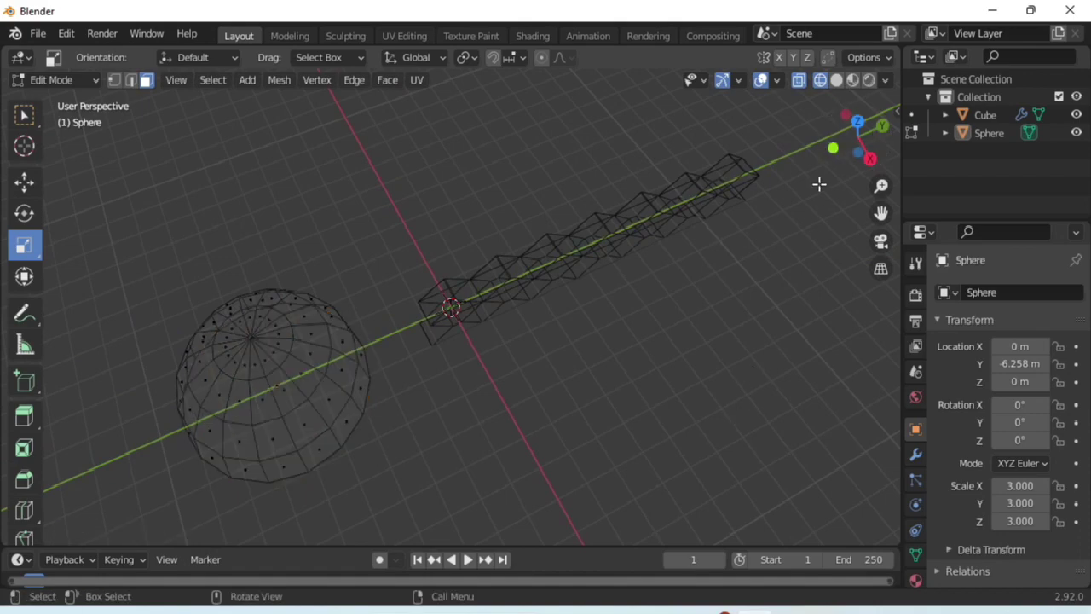
- Scale the edges around the dome's top pole upward along Z into a pointed tip, and return to solid shading
{"action": "left_click_drag", "start_coordinate": [842, 160], "coordinate": [949, 175]}
{"action": "left_click_drag", "start_coordinate": [810, 176], "coordinate": [854, 171]}
{"action": "scroll", "coordinate": [694, 276], "scroll_direction": "down", "scroll_amount": 1}
{"action": "scroll", "coordinate": [284, 240], "scroll_direction": "up", "scroll_amount": 1}
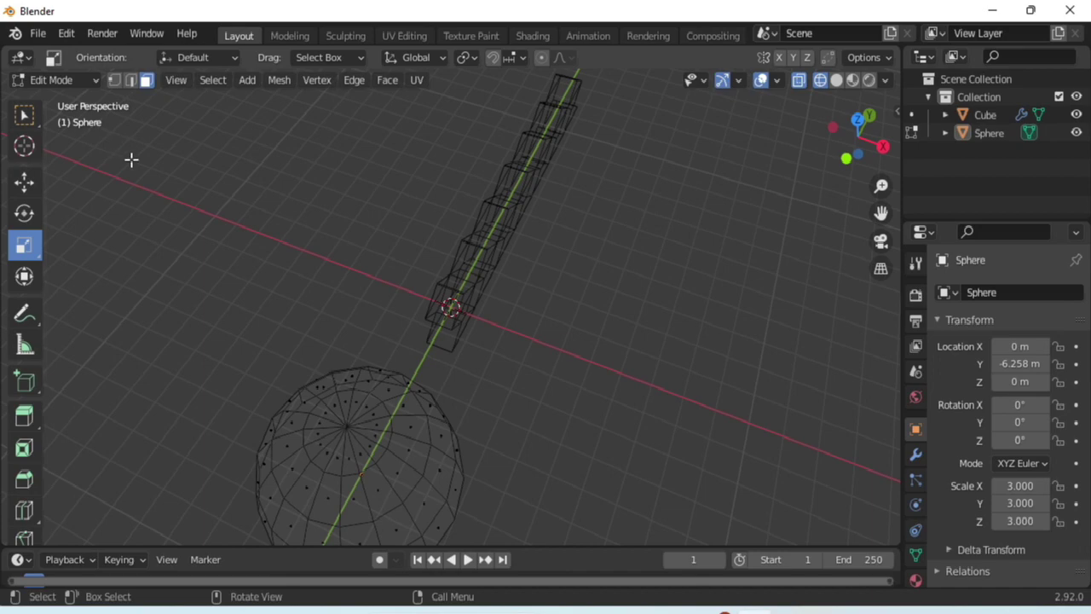
{"action": "left_click", "coordinate": [131, 81]}
{"action": "left_click_drag", "start_coordinate": [324, 410], "coordinate": [368, 445]}
{"action": "left_click_drag", "start_coordinate": [842, 158], "coordinate": [500, 214]}
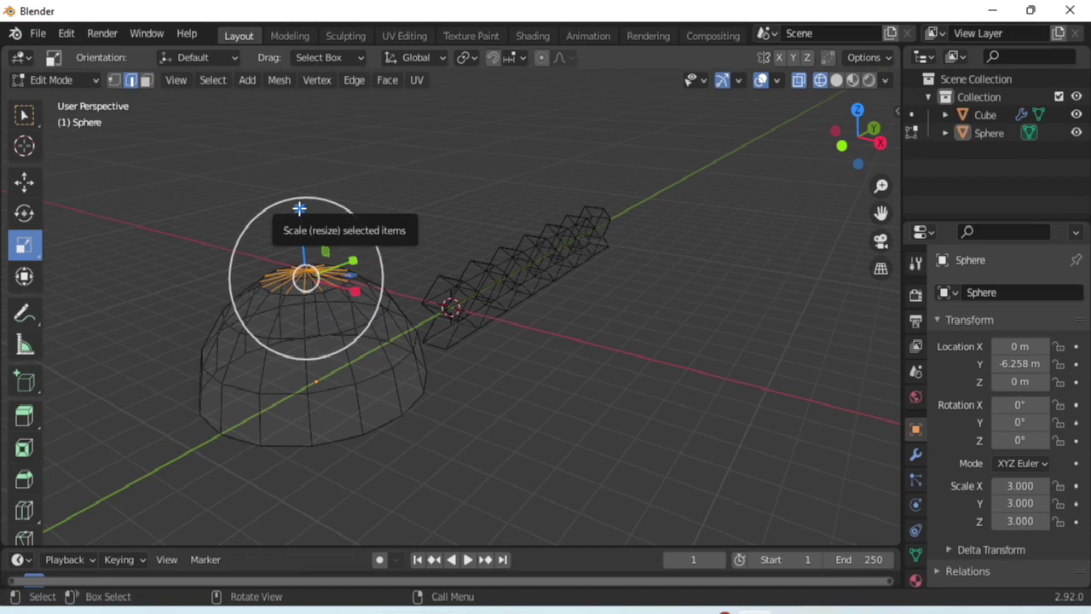
{"action": "left_click_drag", "start_coordinate": [302, 208], "coordinate": [292, 177]}
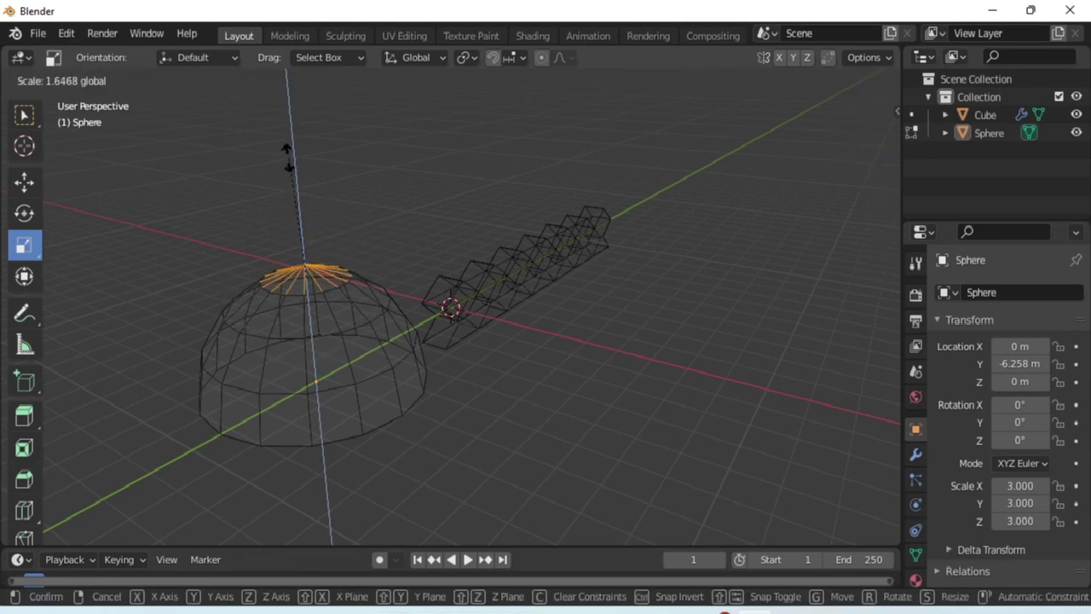
{"action": "left_click", "coordinate": [267, 95]}
{"action": "left_click", "coordinate": [548, 385]}
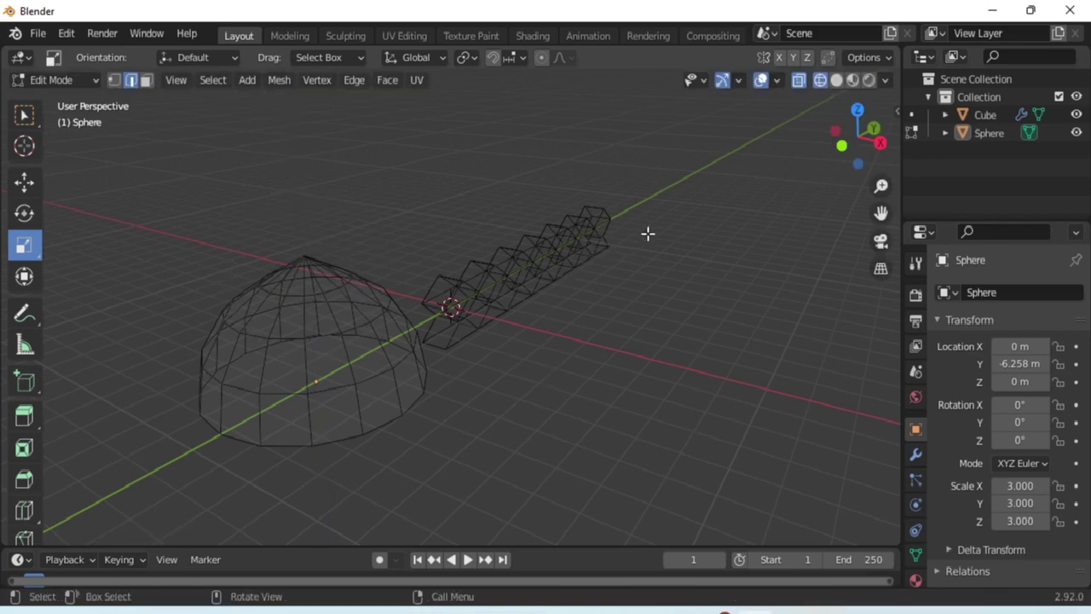
{"action": "left_click_drag", "start_coordinate": [858, 127], "coordinate": [847, 129]}
{"action": "left_click", "coordinate": [837, 80]}
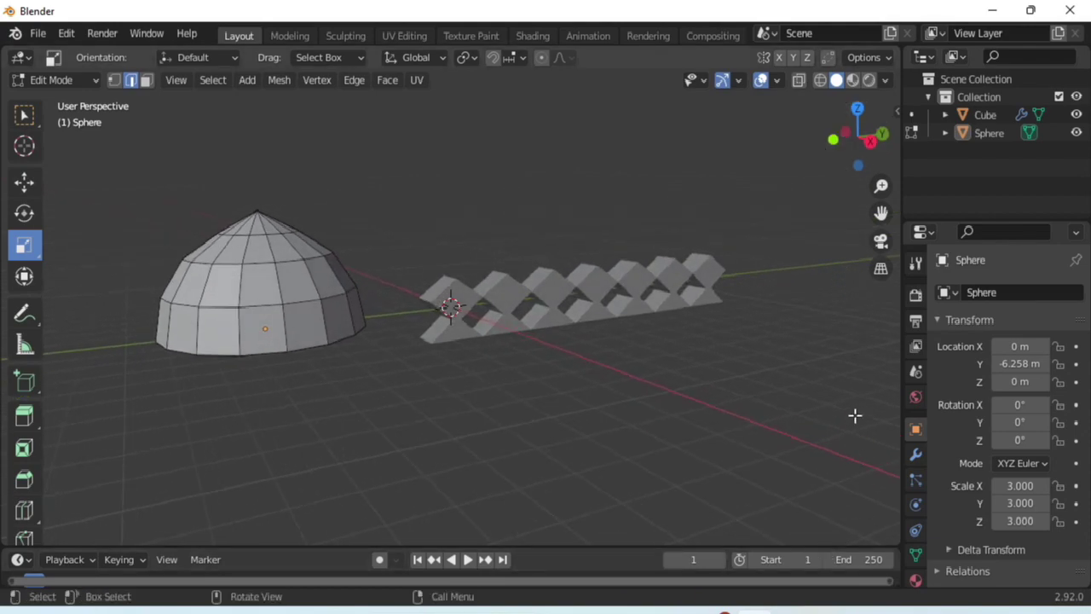
- In wireframe view, select the dome's flat bottom face and move it far down along Z to form a tall cylindrical body
{"action": "left_click_drag", "start_coordinate": [848, 170], "coordinate": [823, 99]}
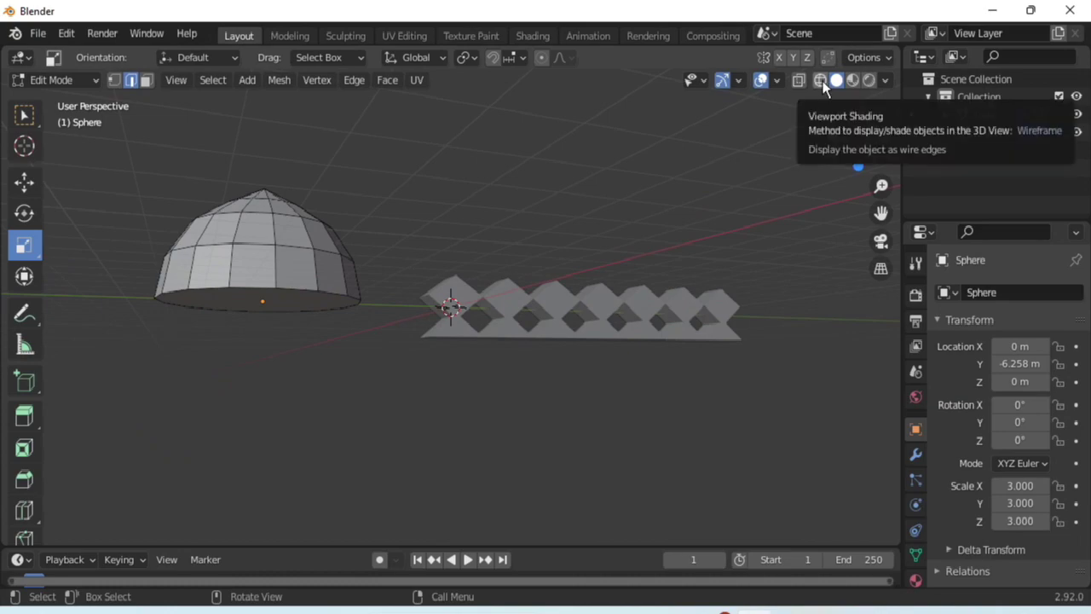
{"action": "left_click", "coordinate": [820, 80]}
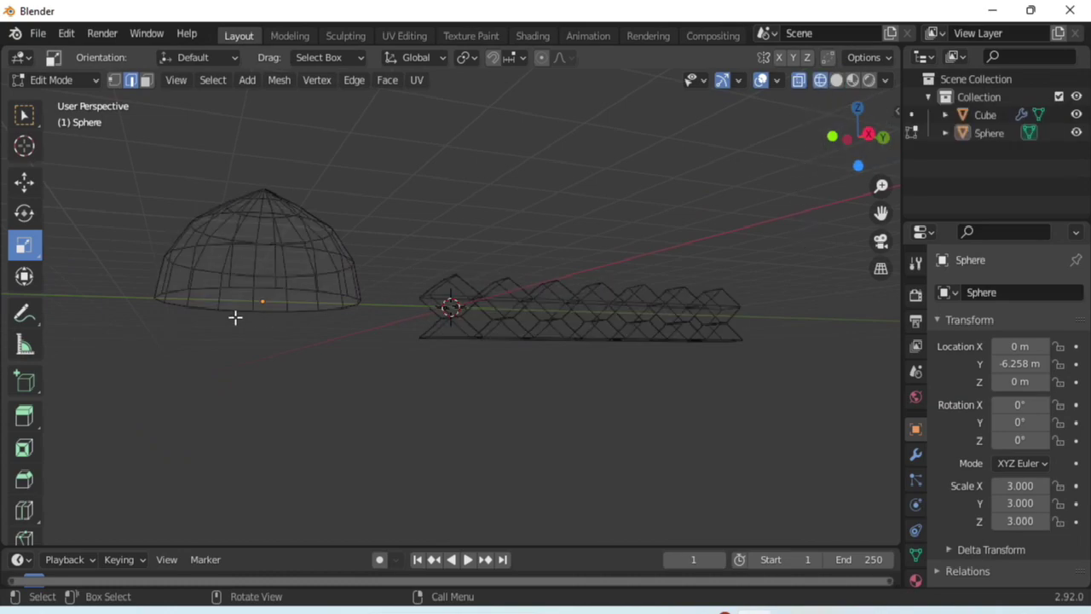
{"action": "left_click", "coordinate": [146, 81]}
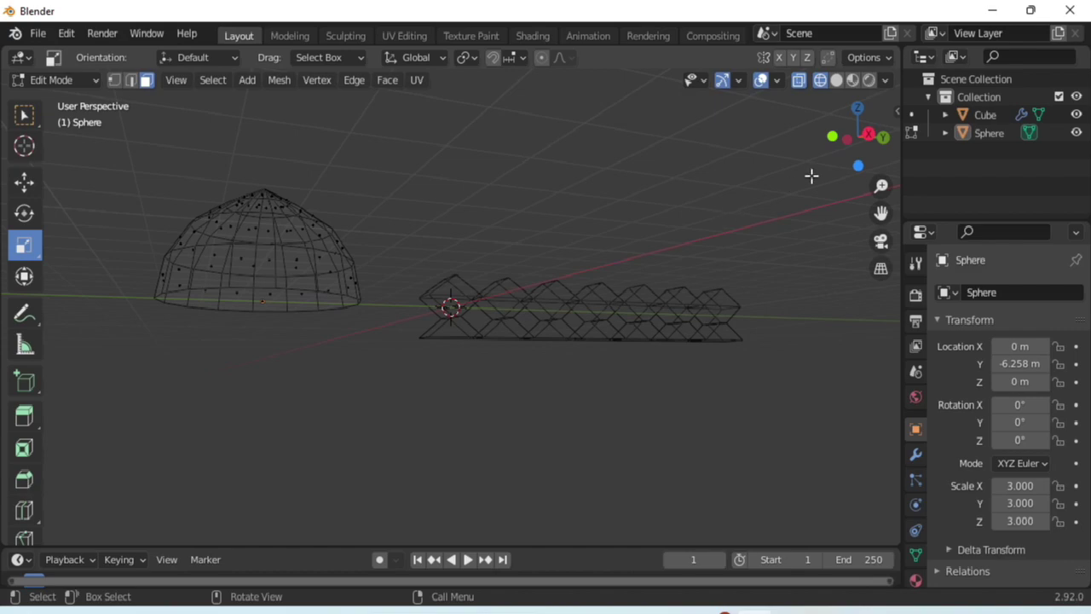
{"action": "left_click_drag", "start_coordinate": [867, 136], "coordinate": [868, 141]}
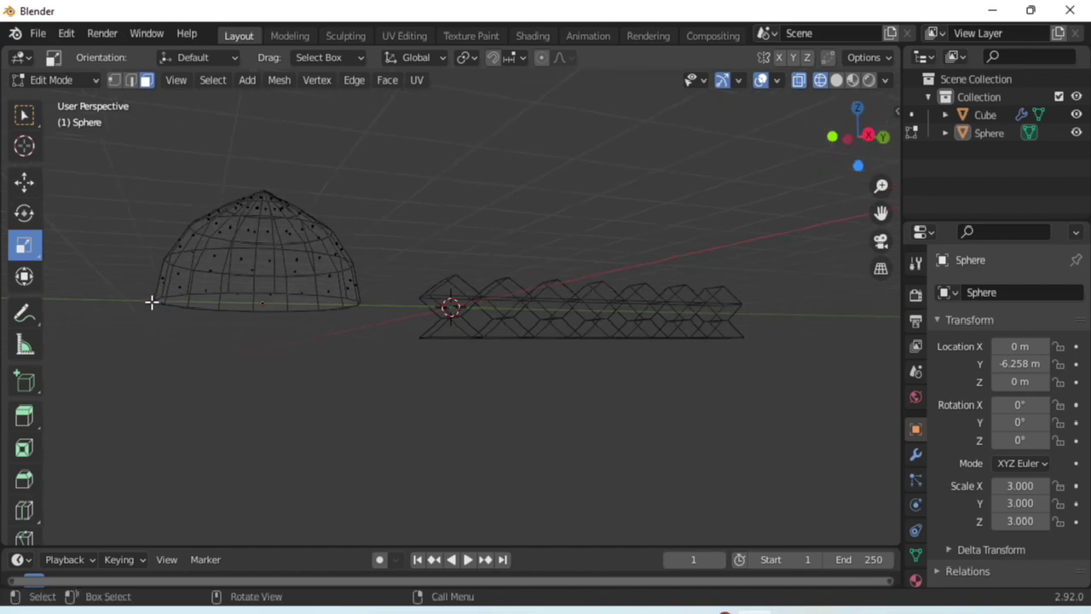
{"action": "left_click_drag", "start_coordinate": [144, 289], "coordinate": [371, 324]}
{"action": "left_click", "coordinate": [409, 285]}
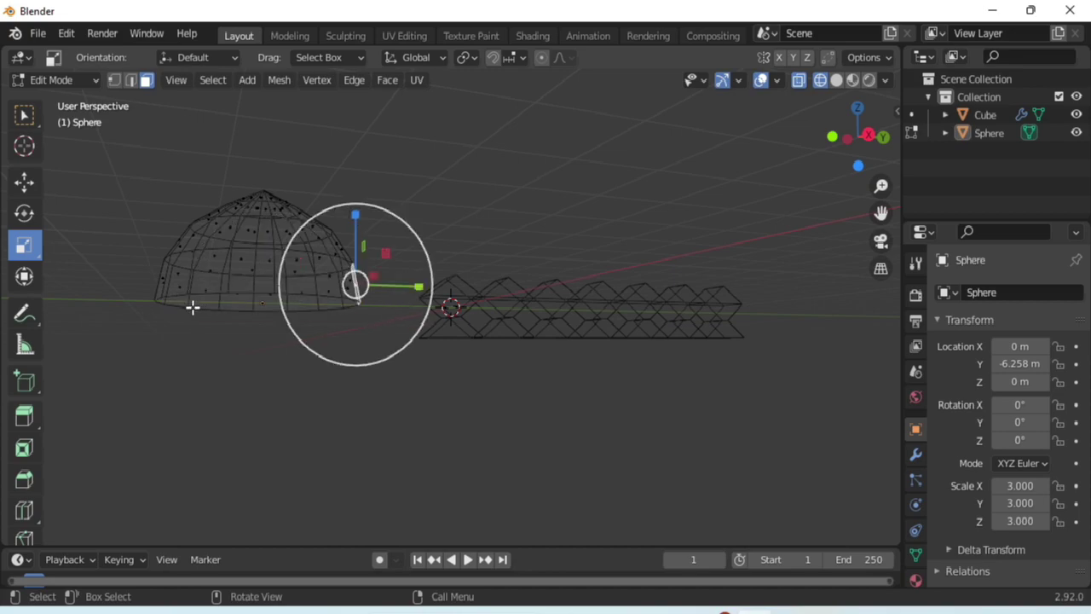
{"action": "left_click_drag", "start_coordinate": [141, 296], "coordinate": [365, 314]}
{"action": "scroll", "coordinate": [154, 259], "scroll_direction": "down", "scroll_amount": 1}
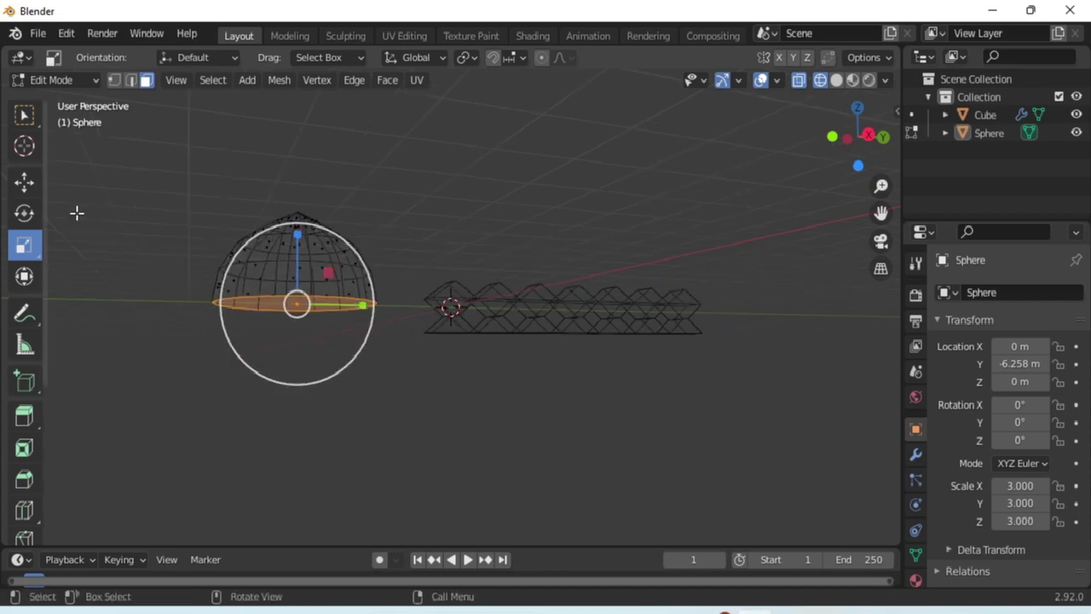
{"action": "left_click", "coordinate": [24, 181]}
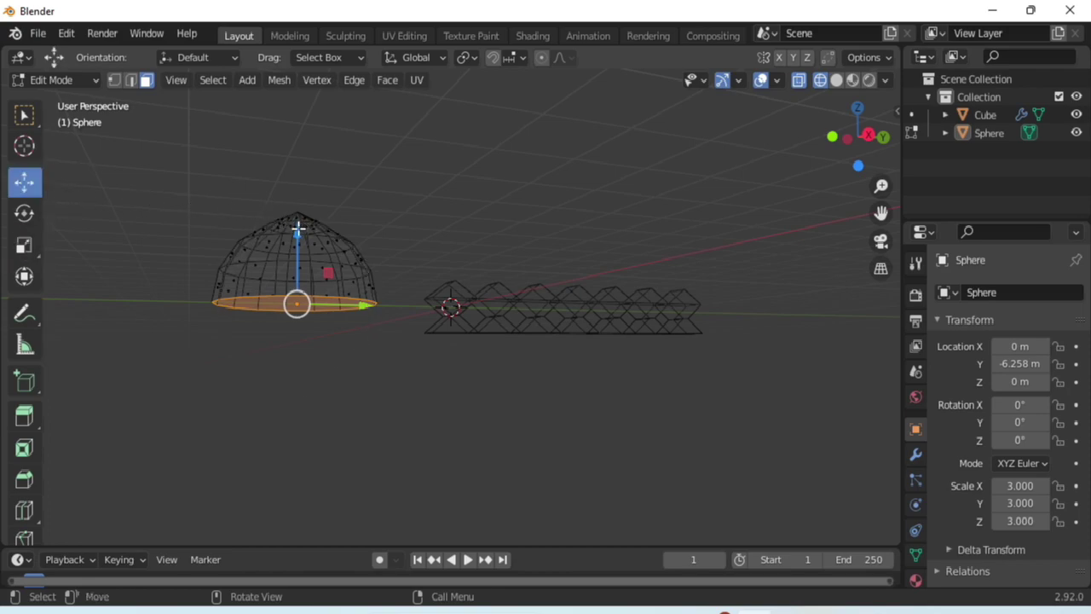
{"action": "left_click_drag", "start_coordinate": [296, 237], "coordinate": [372, 456]}
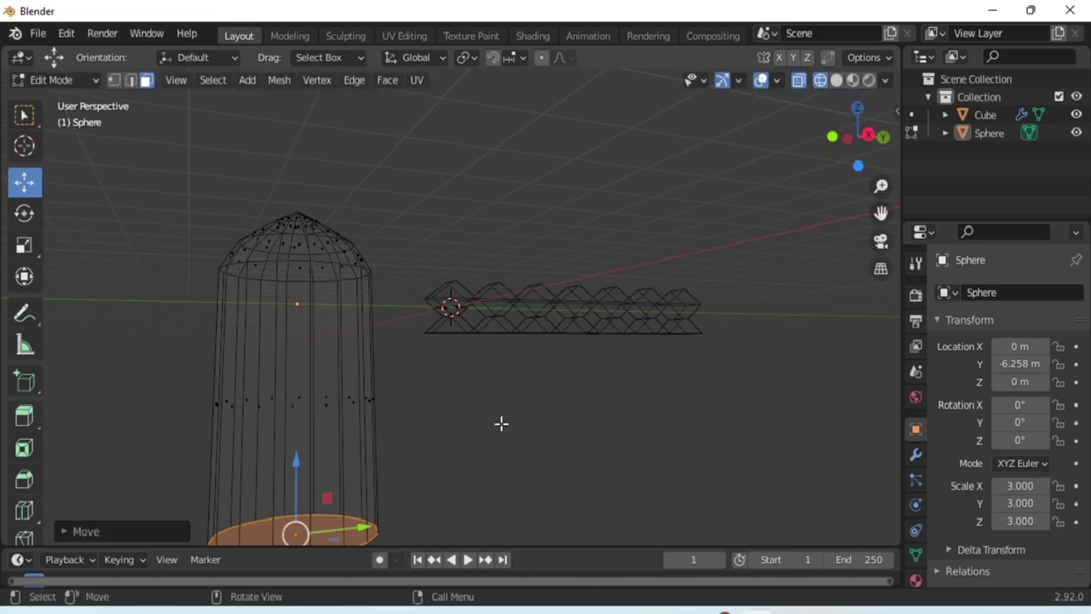
- Clear the face selection on the tall tower and return to solid shading in Object Mode
{"action": "left_click", "coordinate": [671, 253]}
{"action": "left_click_drag", "start_coordinate": [848, 141], "coordinate": [771, 213]}
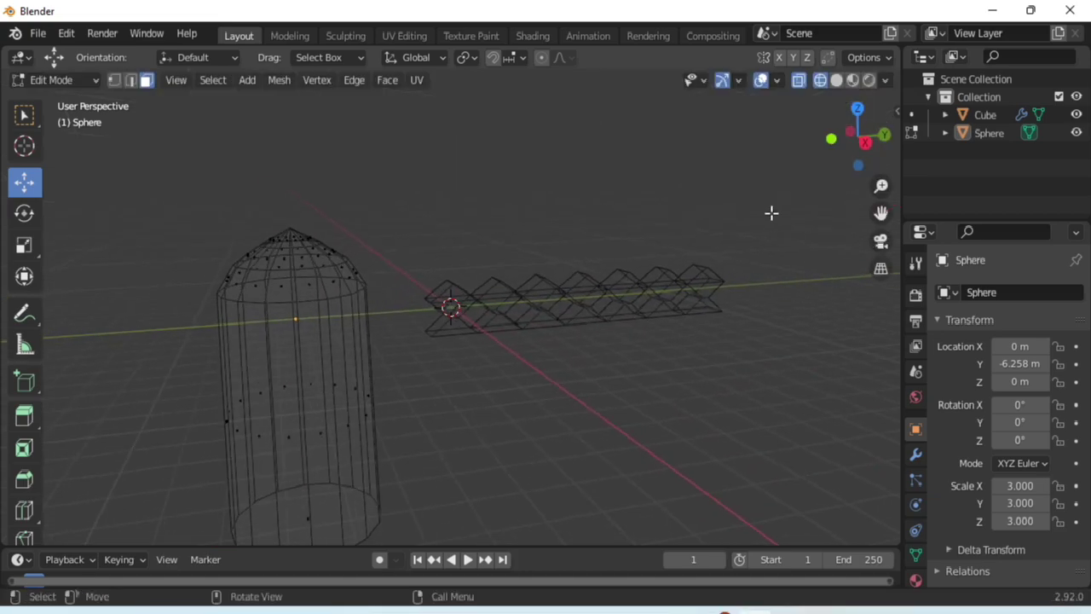
{"action": "left_click", "coordinate": [837, 80]}
{"action": "scroll", "coordinate": [757, 377], "scroll_direction": "down", "scroll_amount": 2}
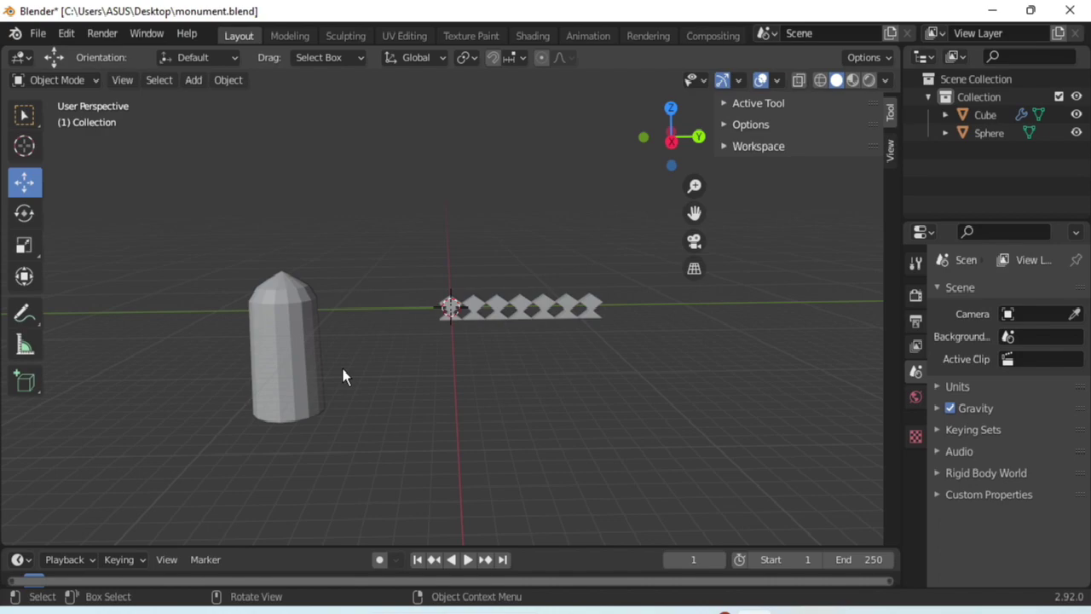
- Move the row of diamond-shaped blocks along Y to about 18.75 m, away from the tower
{"action": "left_click", "coordinate": [310, 379]}
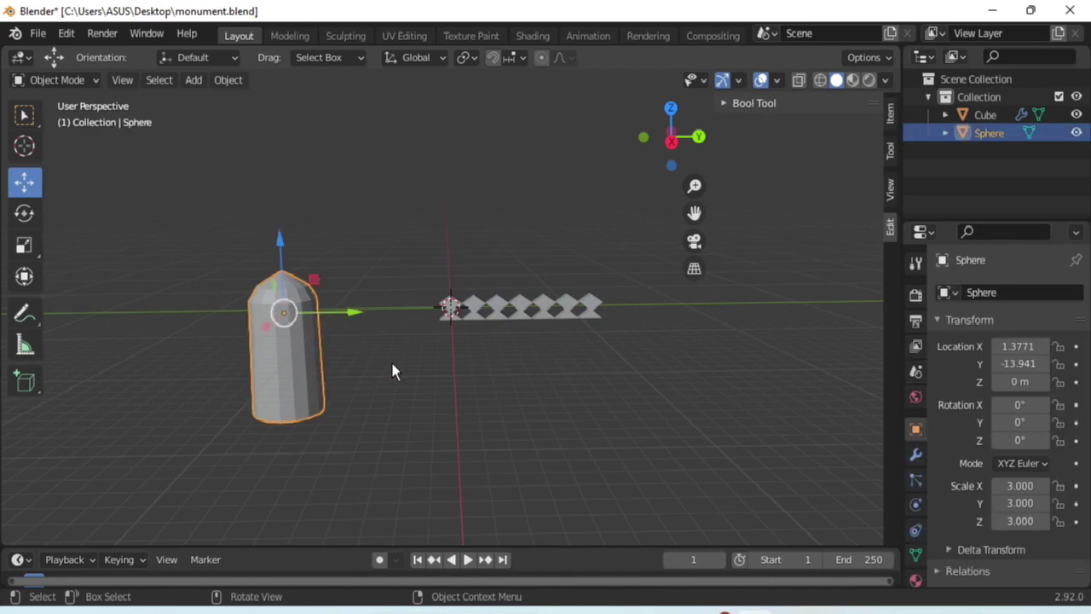
{"action": "left_click", "coordinate": [503, 322]}
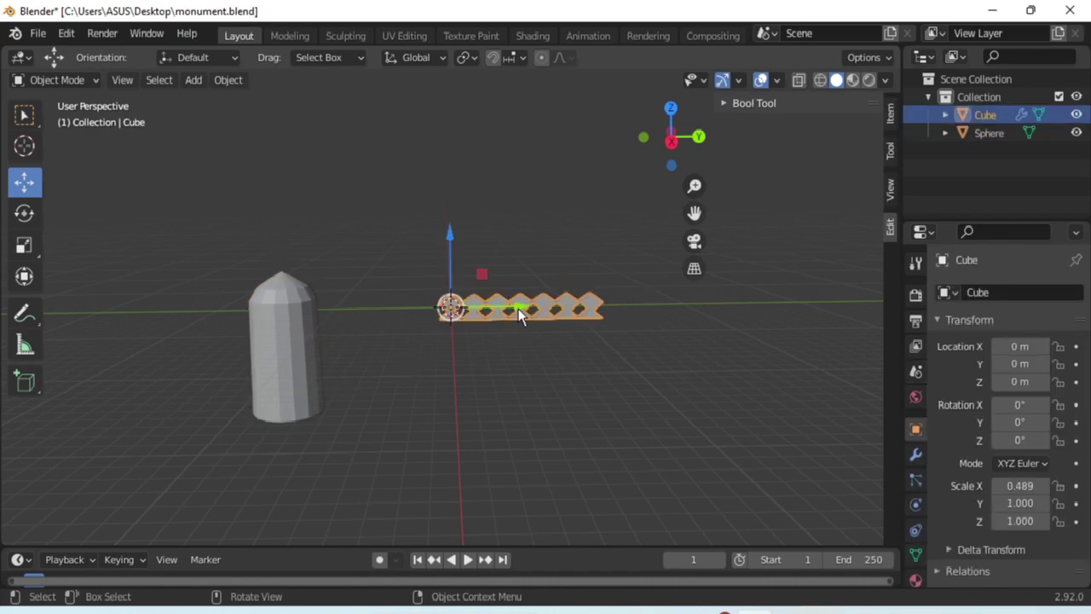
{"action": "left_click_drag", "start_coordinate": [522, 315], "coordinate": [737, 318]}
- Duplicate the tall domed tower and move the copy along Y to about -2.1 m
{"action": "left_click", "coordinate": [288, 346]}
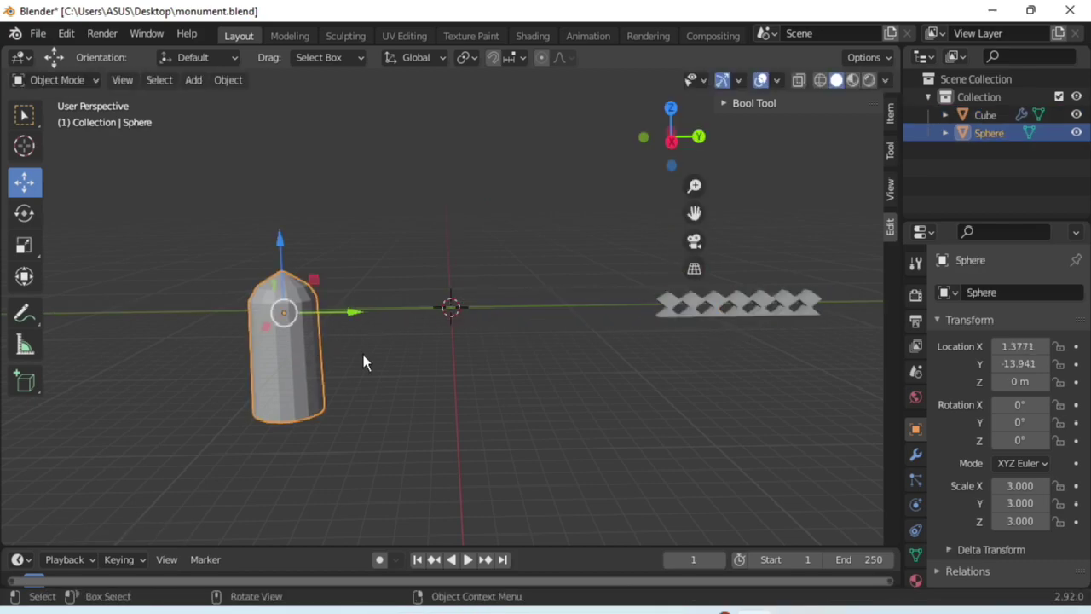
{"action": "key", "text": "ctrl+c"}
{"action": "key", "text": "ctrl+v"}
{"action": "key", "text": "g"}
{"action": "key", "text": "y"}
{"action": "left_click", "coordinate": [499, 334]}
{"action": "left_click", "coordinate": [480, 378]}
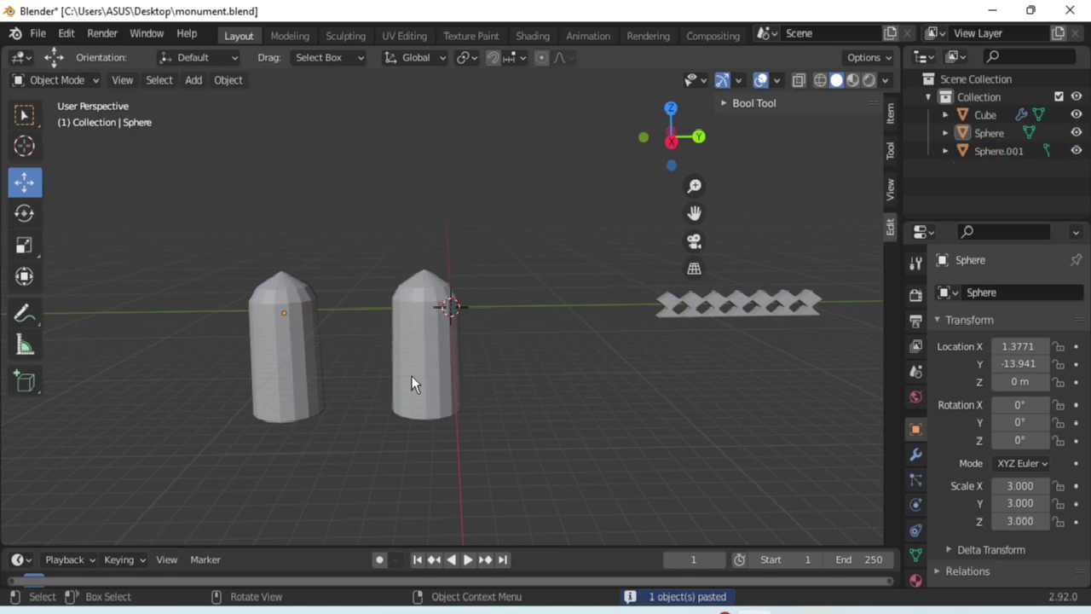
- Set the tower copy's scale to 1.5 on X and Y to make it slimmer, and deselect it
{"action": "left_click", "coordinate": [411, 376]}
{"action": "left_click", "coordinate": [1019, 485]}
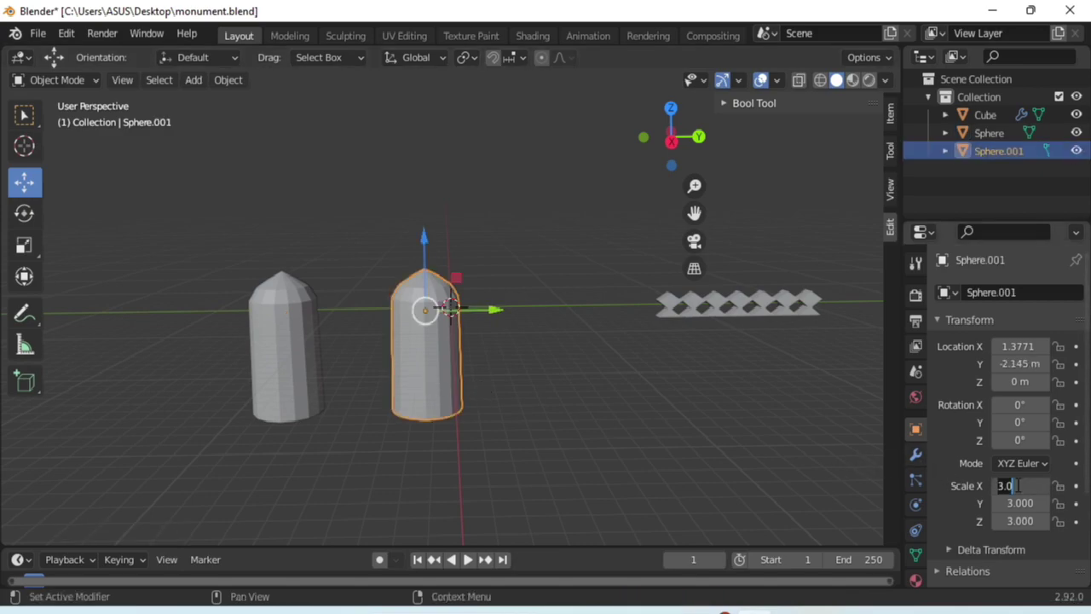
{"action": "type", "text": "1"}
{"action": "key", "text": "Return"}
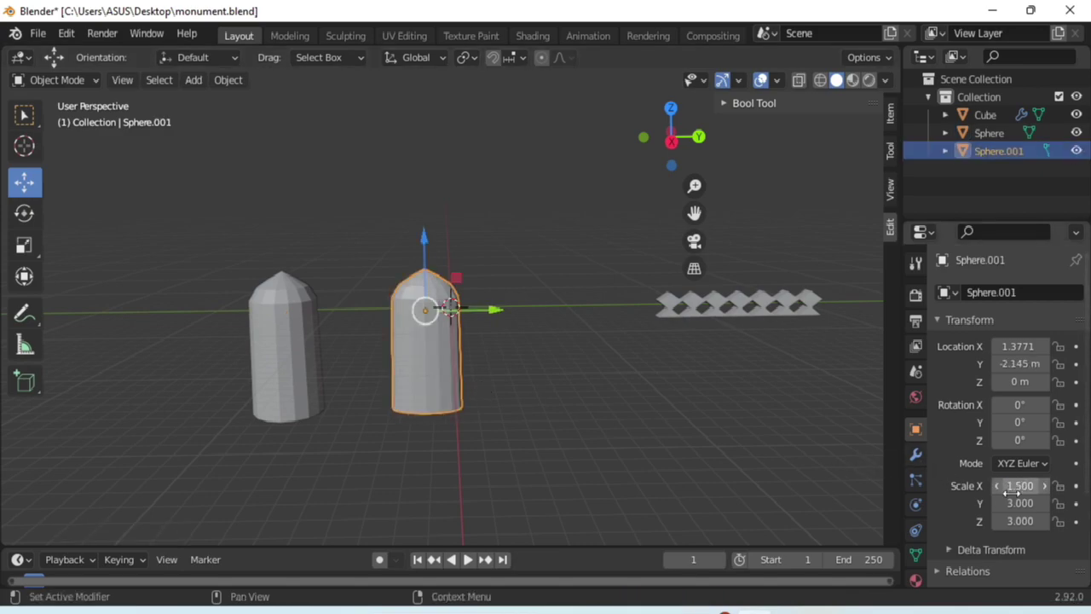
{"action": "left_click", "coordinate": [1008, 503]}
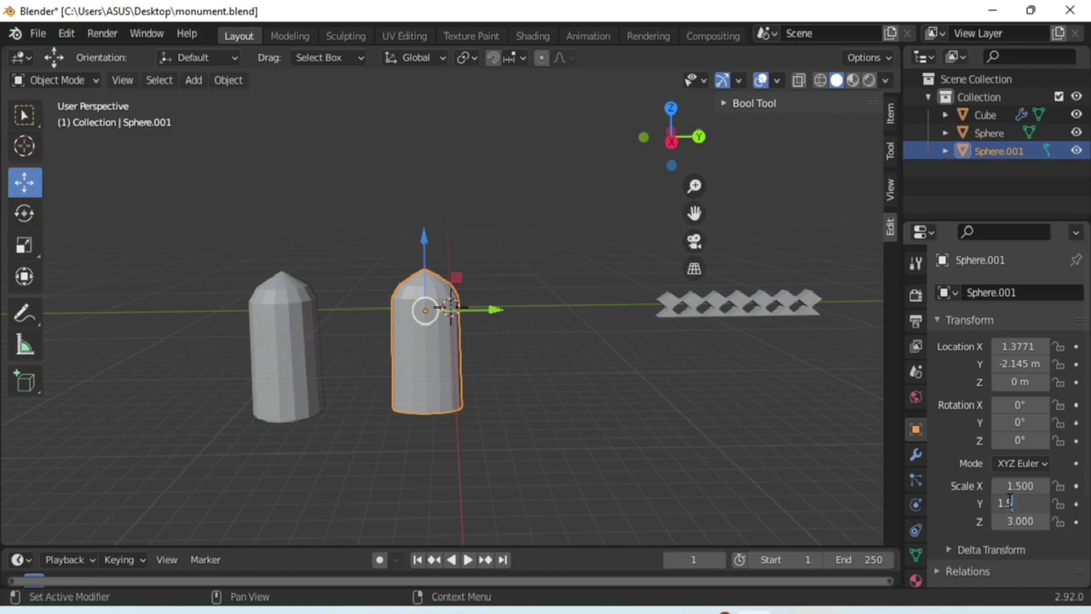
{"action": "type", "text": "1.5"}
{"action": "key", "text": "Return"}
{"action": "left_click", "coordinate": [571, 437]}
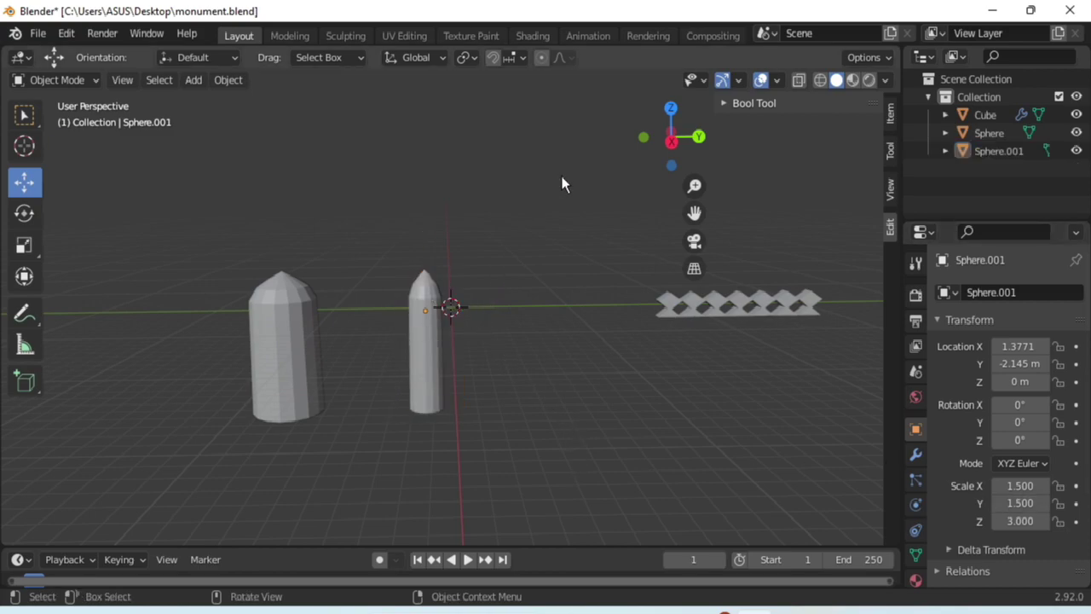
- Add a cylinder and move it onto the slim tower, to about X 1.22 m and Y -2.14 m
{"action": "left_click_drag", "start_coordinate": [682, 140], "coordinate": [690, 141]}
{"action": "left_click", "coordinate": [192, 82]}
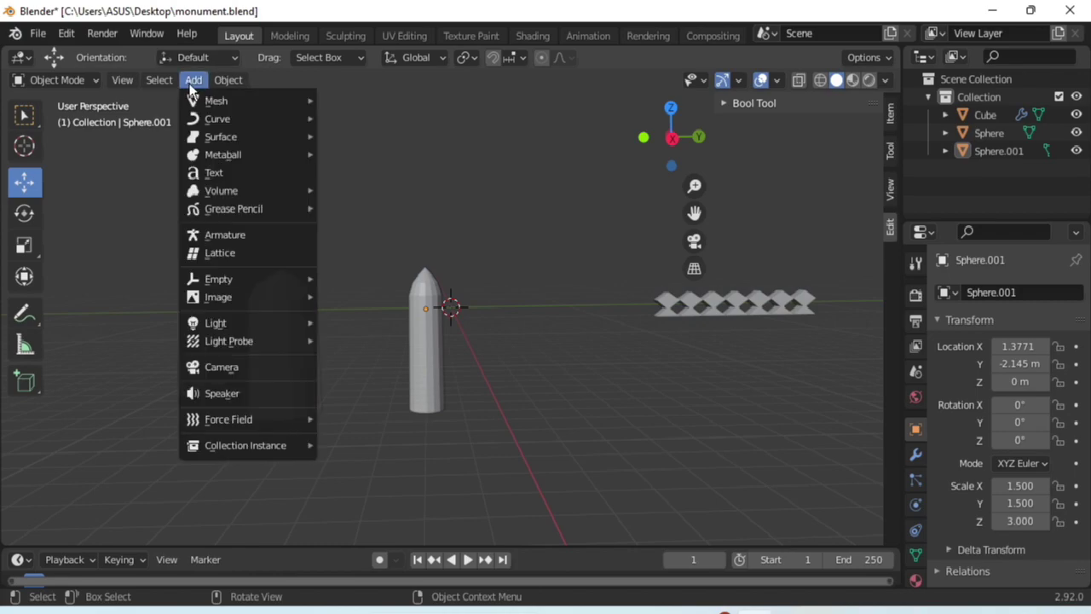
{"action": "mouse_move", "coordinate": [209, 101]}
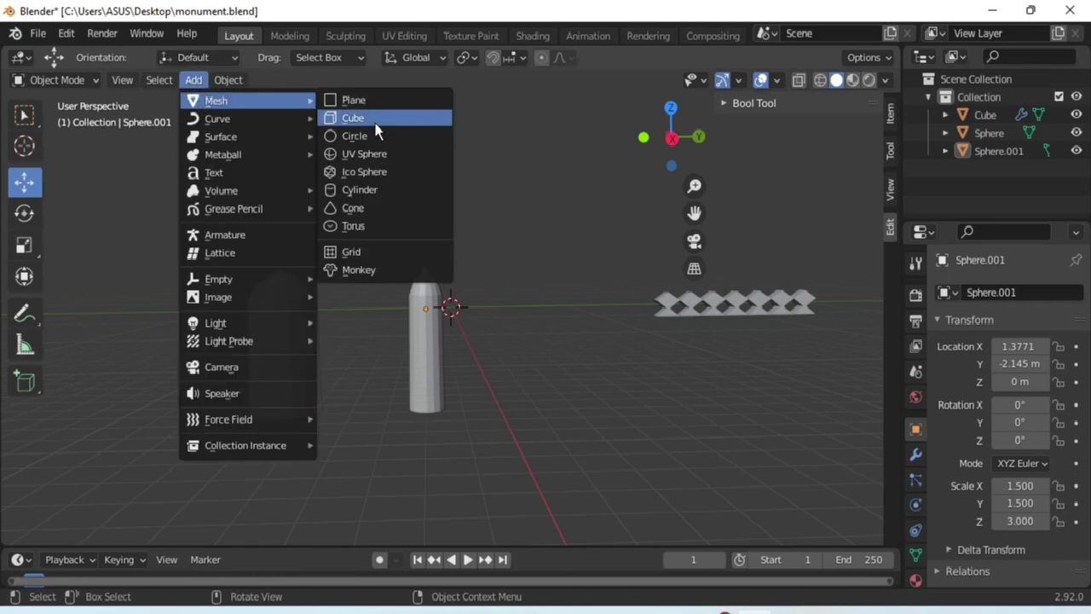
{"action": "left_click", "coordinate": [370, 190]}
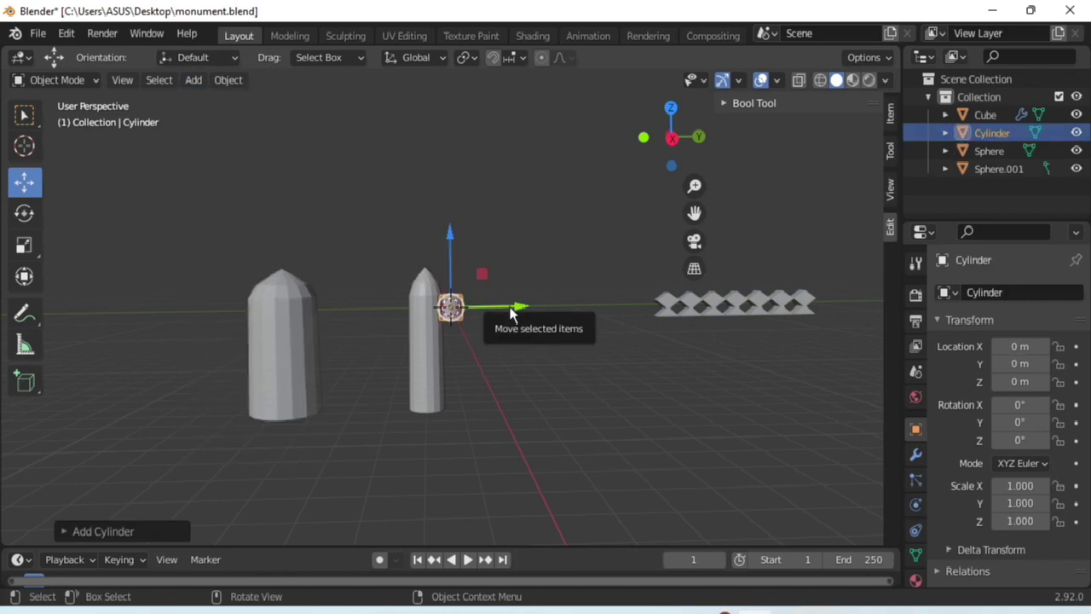
{"action": "left_click_drag", "start_coordinate": [668, 117], "coordinate": [641, 139]}
{"action": "left_click_drag", "start_coordinate": [456, 373], "coordinate": [481, 312]}
{"action": "left_click_drag", "start_coordinate": [655, 142], "coordinate": [649, 159]}
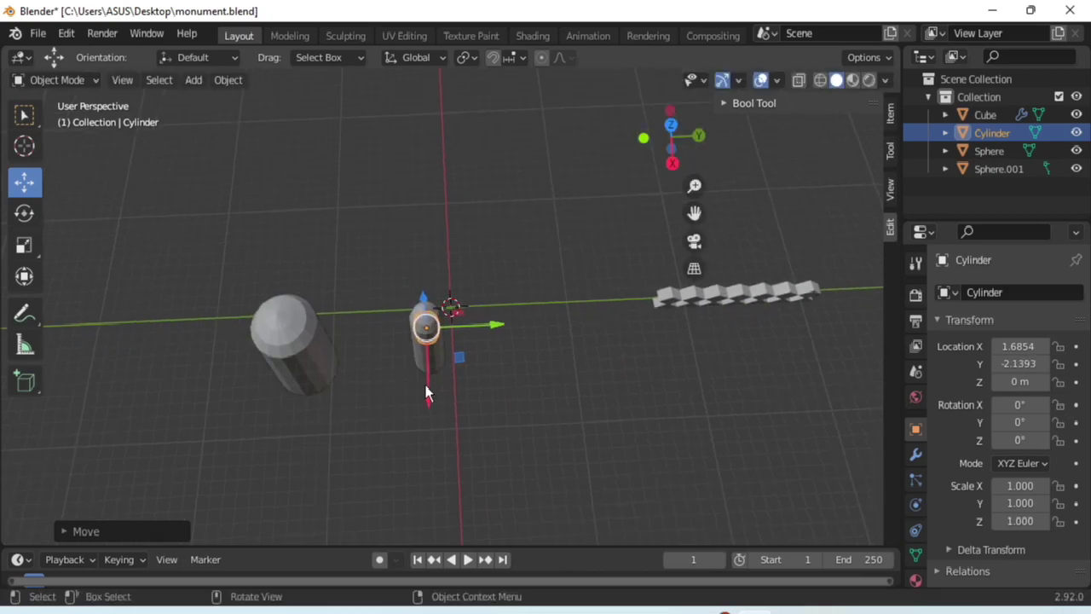
{"action": "mouse_move", "coordinate": [426, 396]}
{"action": "left_mouse_down"}
{"action": "mouse_move", "coordinate": [426, 383]}
{"action": "mouse_move", "coordinate": [429, 392]}
{"action": "left_mouse_up"}
- Set the cylinder's scale to 1.75 on X and Y so it forms a ring around the slim tower
{"action": "left_click", "coordinate": [1019, 486]}
{"action": "type", "text": "1.0"}
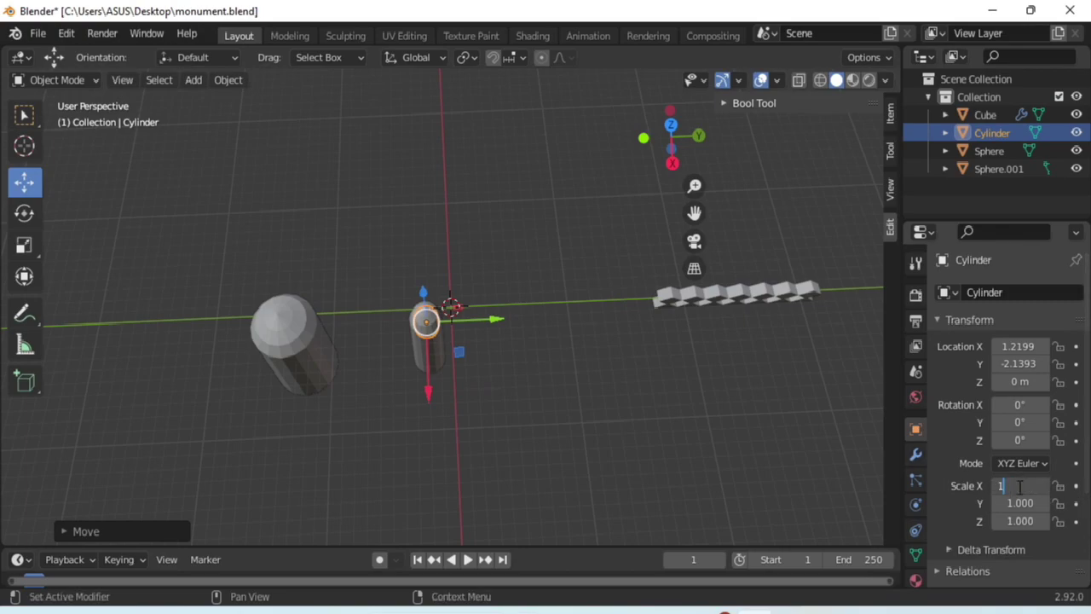
{"action": "key", "text": "Return"}
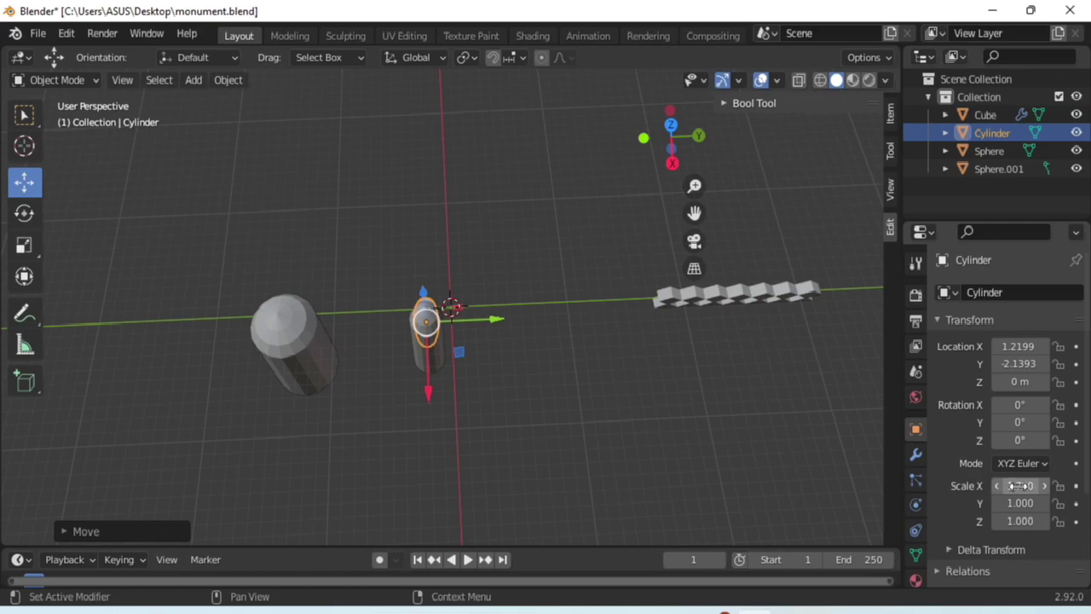
{"action": "left_click", "coordinate": [1020, 503]}
{"action": "type", "text": "1.75"}
{"action": "key", "text": "Return"}
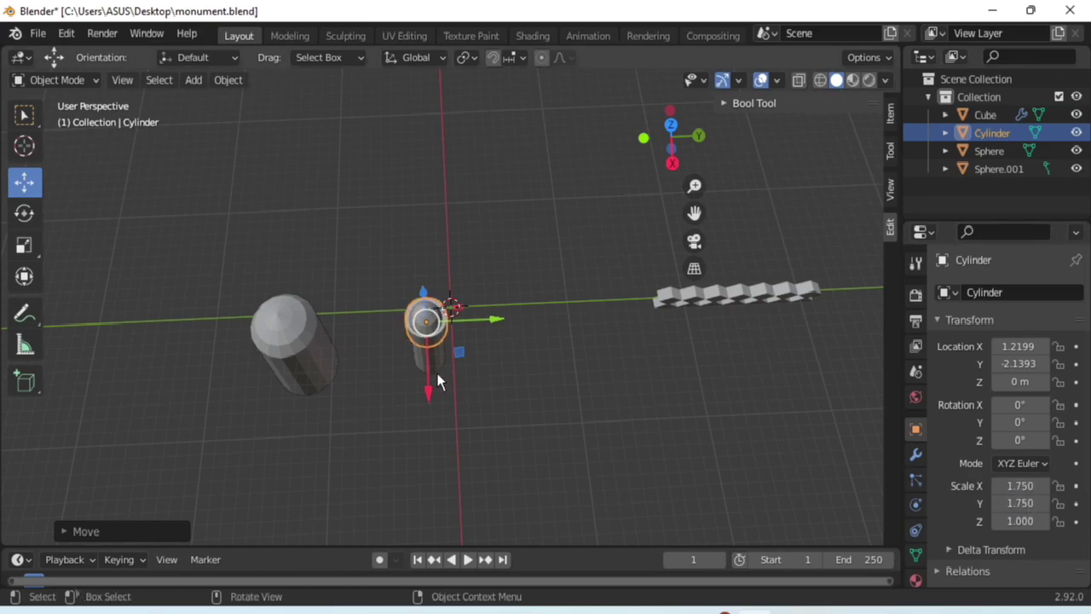
- Centre the ring cylinder on the slim tower by shifting it along X to about 1.37 m
{"action": "left_click_drag", "start_coordinate": [426, 394], "coordinate": [423, 389]}
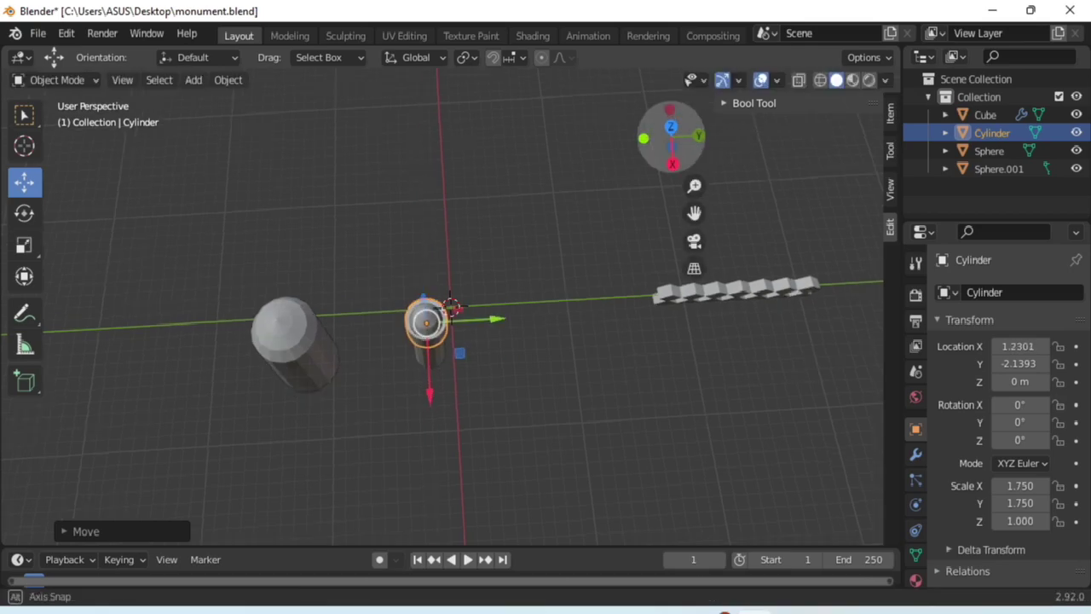
{"action": "left_click_drag", "start_coordinate": [671, 137], "coordinate": [675, 135]}
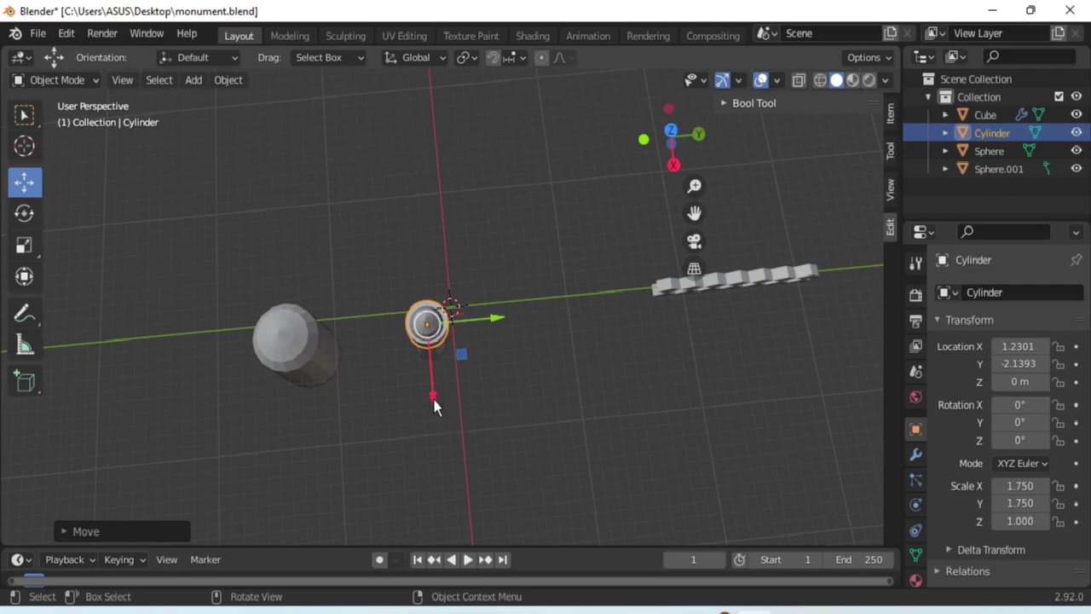
{"action": "left_click_drag", "start_coordinate": [433, 398], "coordinate": [433, 400]}
- Duplicate the ring cylinder and move the copy about 4.07 m down along Z as a second ring, then deselect it
{"action": "left_click_drag", "start_coordinate": [671, 137], "coordinate": [680, 125]}
{"action": "key", "text": "ctrl+c"}
{"action": "key", "text": "ctrl+v"}
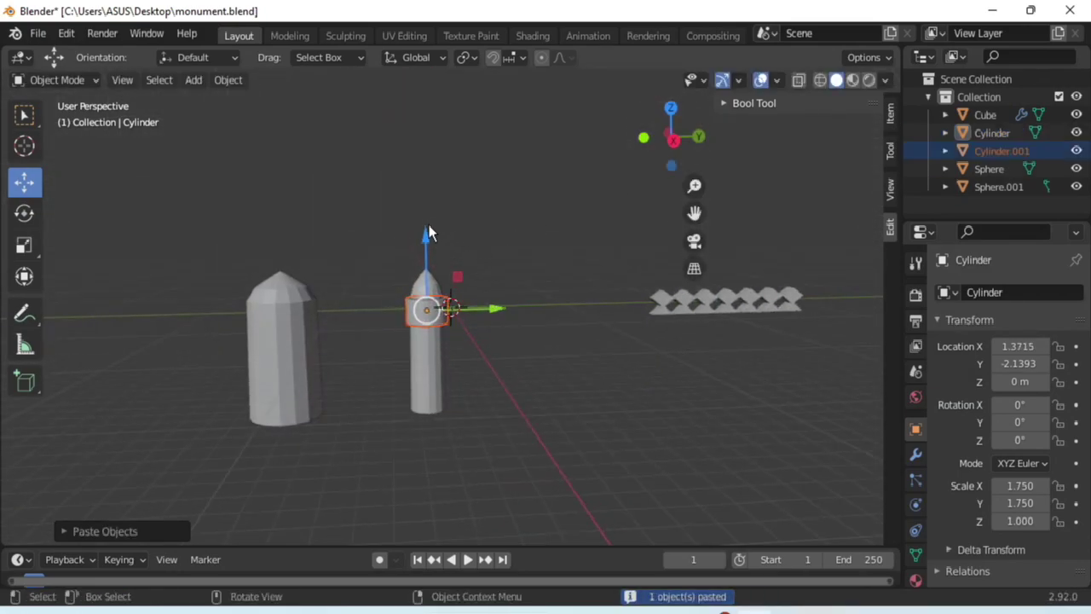
{"action": "key", "text": "g"}
{"action": "key", "text": "z"}
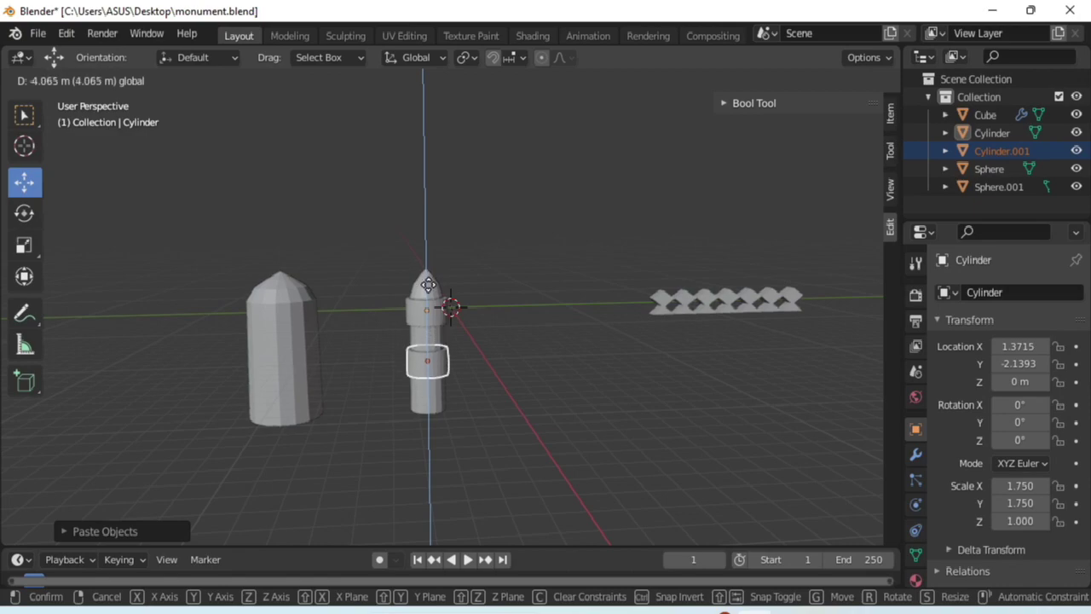
{"action": "left_click", "coordinate": [428, 285]}
{"action": "left_click", "coordinate": [516, 298]}
- Move the slim tower together with both rings along Y to about 12 m, and deselect them
{"action": "left_click_drag", "start_coordinate": [661, 145], "coordinate": [671, 139]}
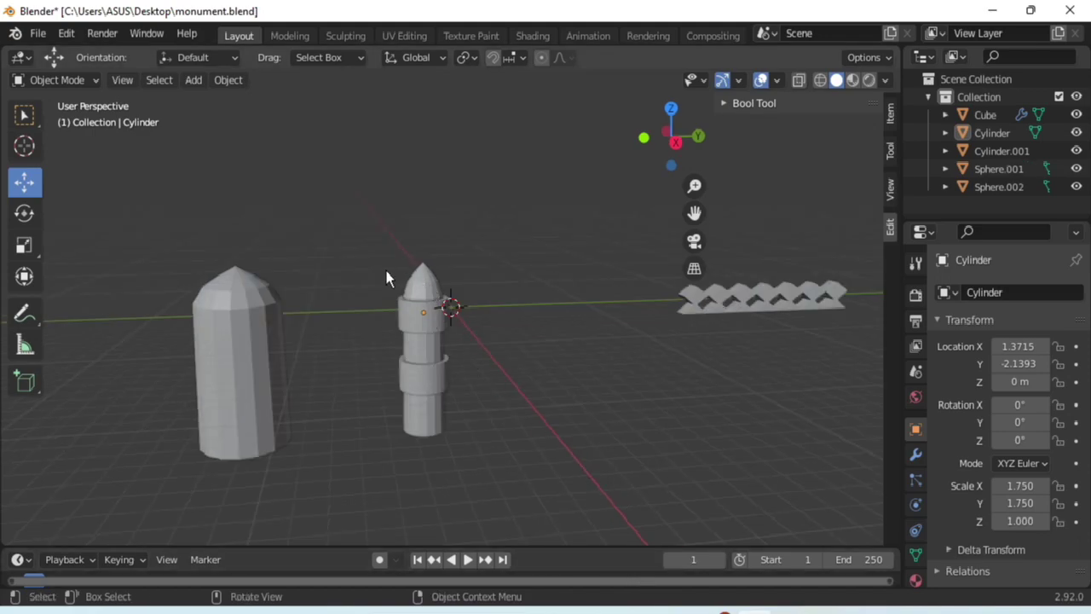
{"action": "left_click_drag", "start_coordinate": [386, 256], "coordinate": [528, 542]}
{"action": "left_click_drag", "start_coordinate": [488, 335], "coordinate": [565, 348]}
{"action": "left_click", "coordinate": [260, 258]}
- Add a cube and scale it to about 6.36 on Y and 7.66 on Z to form a wall slab
{"action": "left_click", "coordinate": [193, 79]}
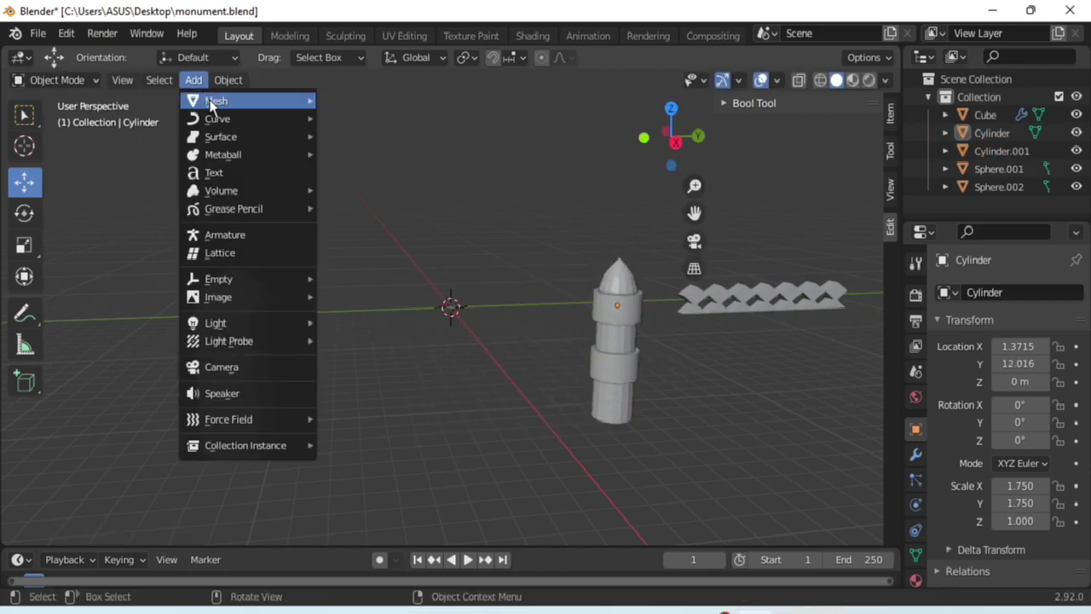
{"action": "mouse_move", "coordinate": [213, 100]}
{"action": "left_click", "coordinate": [343, 119]}
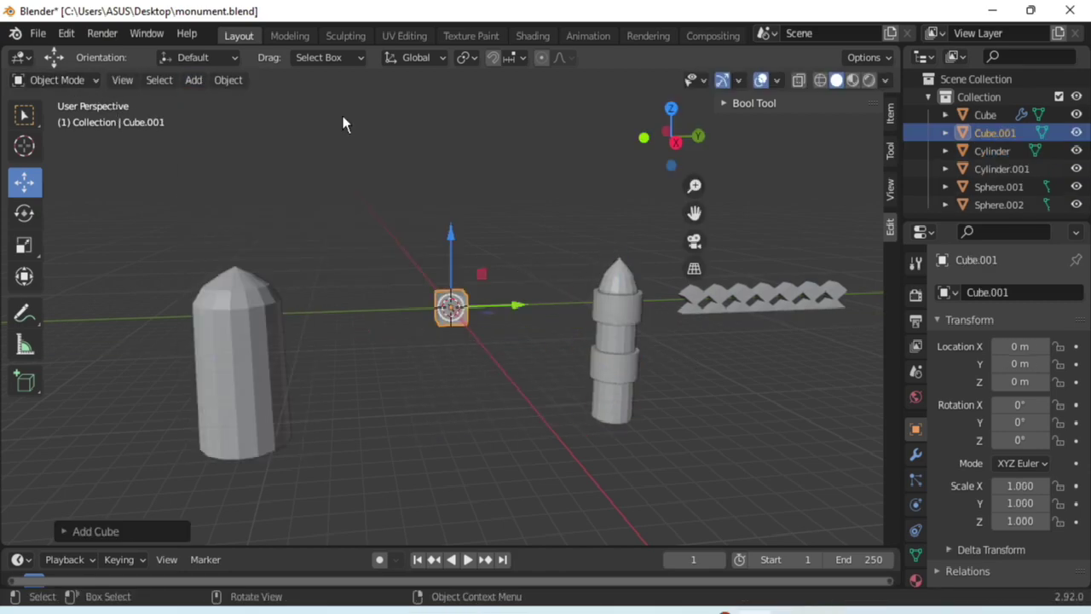
{"action": "left_click", "coordinate": [24, 244]}
{"action": "left_click_drag", "start_coordinate": [516, 304], "coordinate": [865, 298]}
{"action": "left_click_drag", "start_coordinate": [450, 238], "coordinate": [495, 179]}
{"action": "left_click_drag", "start_coordinate": [714, 137], "coordinate": [629, 267]}
{"action": "left_click", "coordinate": [623, 244]}
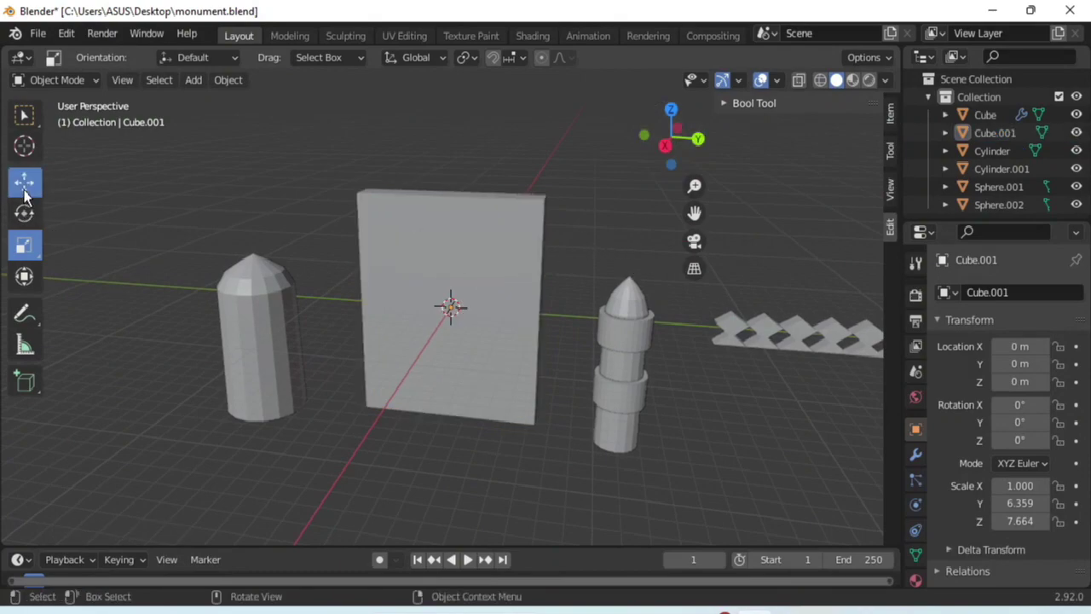
- Move the wall slab onto the large domed tower, to about X 0.42 m and Y -13.55 m
{"action": "left_click", "coordinate": [24, 181]}
{"action": "left_click", "coordinate": [363, 312]}
{"action": "left_click_drag", "start_coordinate": [499, 321], "coordinate": [322, 306]}
{"action": "mouse_move", "coordinate": [245, 317]}
{"action": "left_mouse_down"}
{"action": "mouse_move", "coordinate": [233, 317]}
{"action": "mouse_move", "coordinate": [247, 316]}
{"action": "left_mouse_up"}
- Scale the wall slab to about 1.03 and the large domed tower to about 4.07 on X
{"action": "left_click_drag", "start_coordinate": [675, 135], "coordinate": [142, 210]}
{"action": "left_click", "coordinate": [26, 246]}
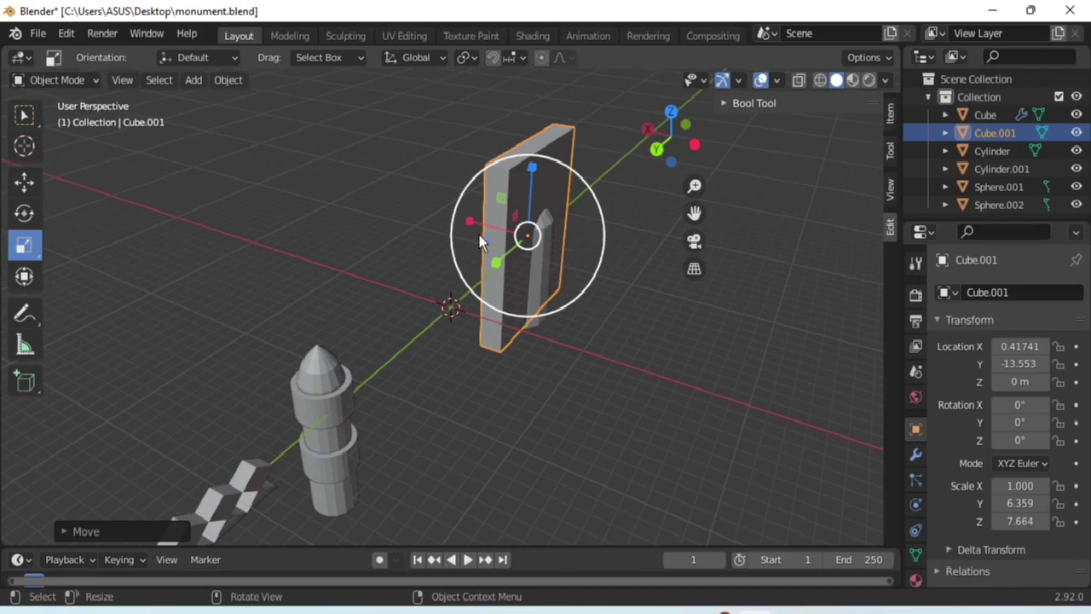
{"action": "left_click_drag", "start_coordinate": [477, 225], "coordinate": [548, 279]}
{"action": "left_click", "coordinate": [575, 284]}
{"action": "left_click", "coordinate": [542, 263]}
{"action": "left_click_drag", "start_coordinate": [497, 196], "coordinate": [442, 206]}
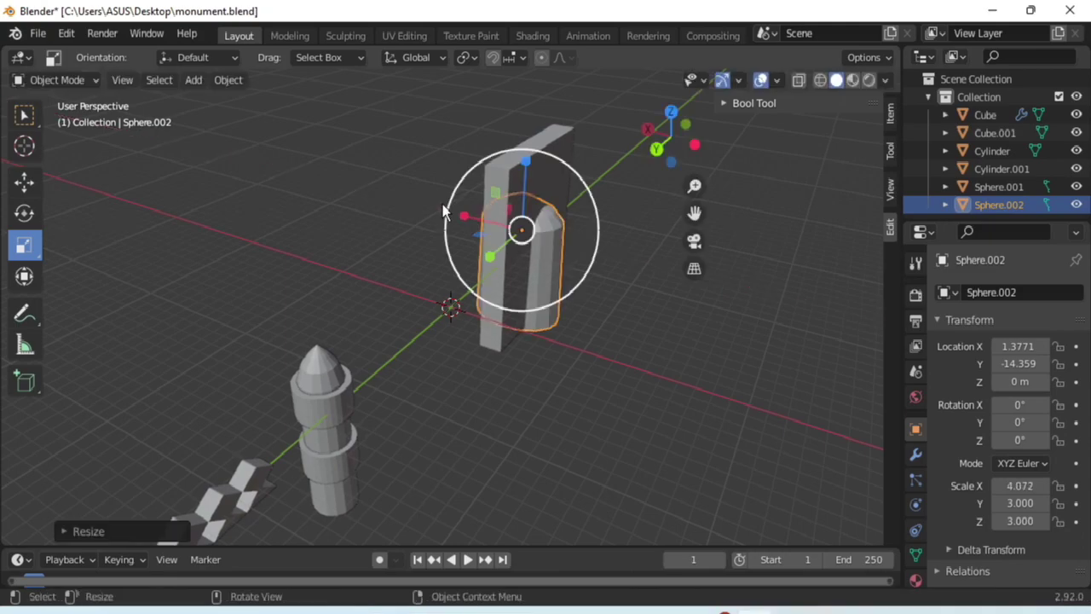
{"action": "left_click", "coordinate": [636, 191]}
- Move the large domed tower along Y to about -13.66 m to centre it in the wall slab
{"action": "left_click_drag", "start_coordinate": [670, 139], "coordinate": [183, 102]}
{"action": "scroll", "coordinate": [159, 243], "scroll_direction": "down", "scroll_amount": 1}
{"action": "left_click", "coordinate": [23, 181]}
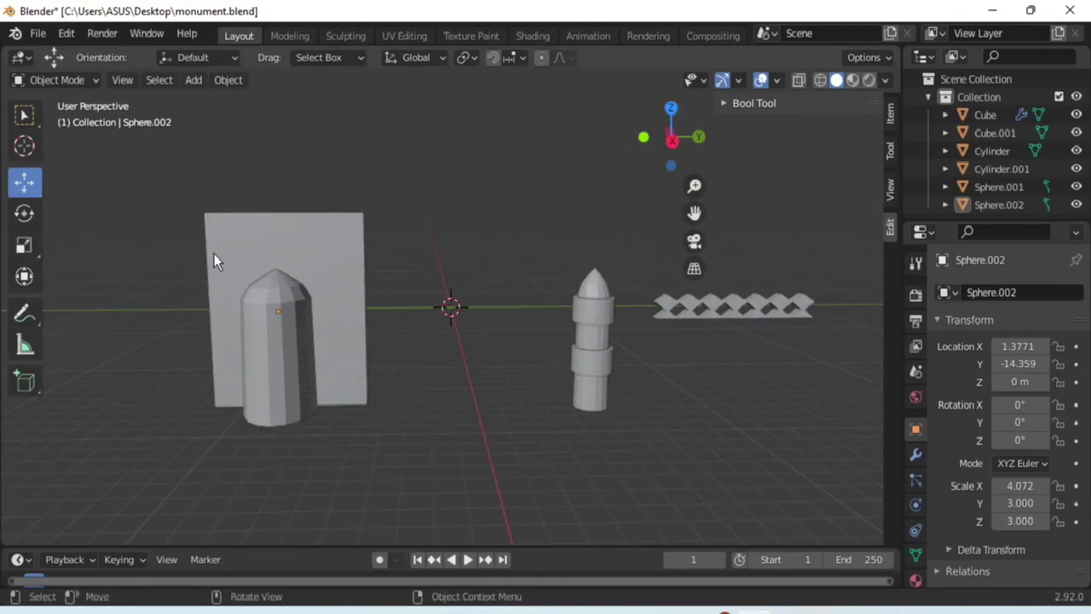
{"action": "left_click", "coordinate": [274, 325]}
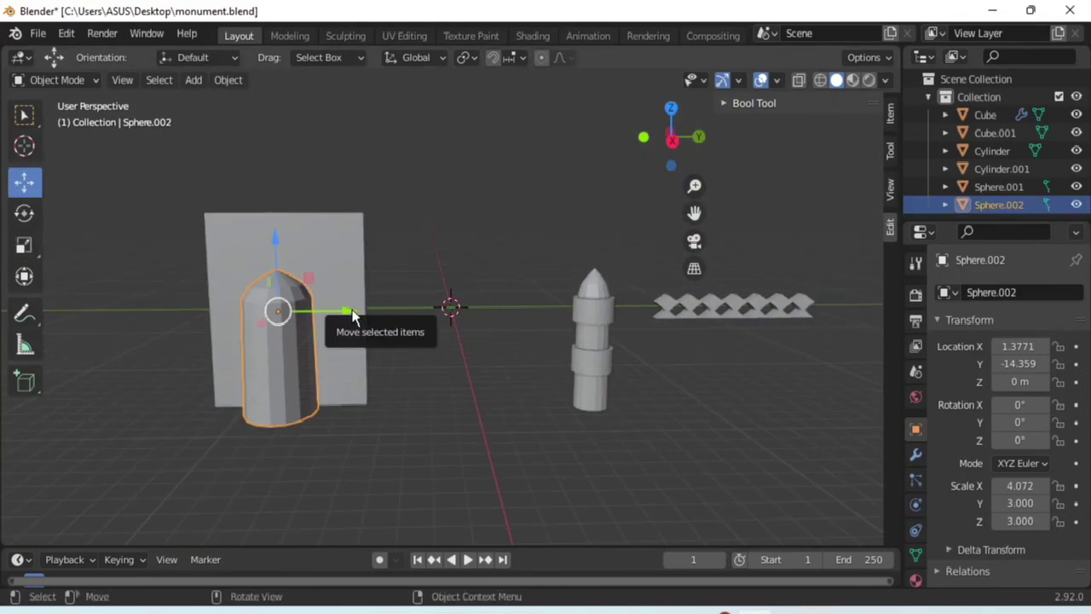
{"action": "left_click_drag", "start_coordinate": [353, 309], "coordinate": [363, 310]}
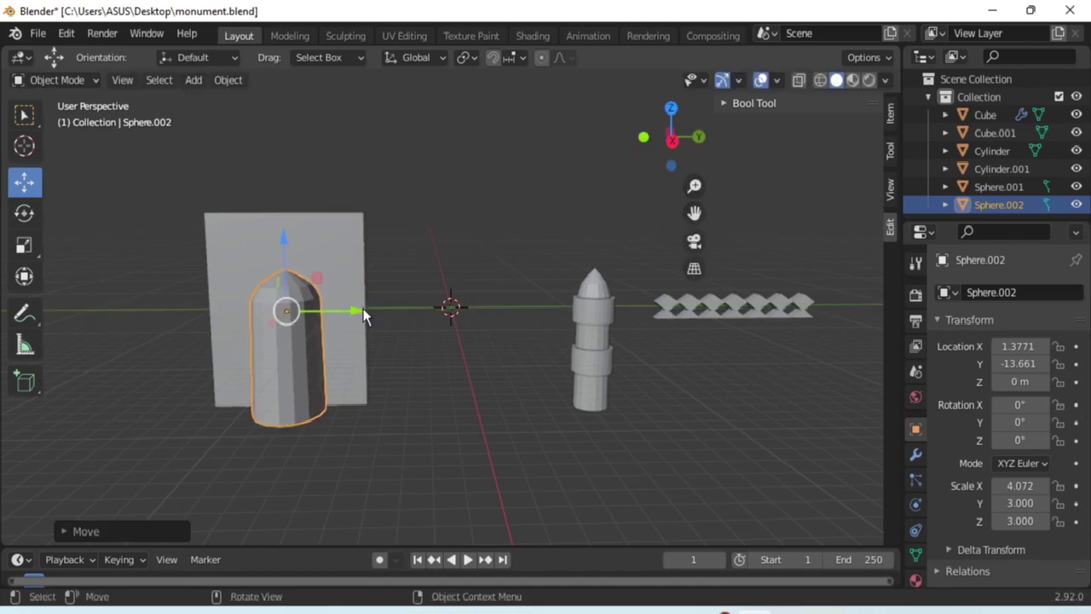
- Cut the domed tower out of the wall slab with a Bool Tool brush Difference and apply it to make an archway
{"action": "left_click", "coordinate": [340, 254], "text": "shift"}
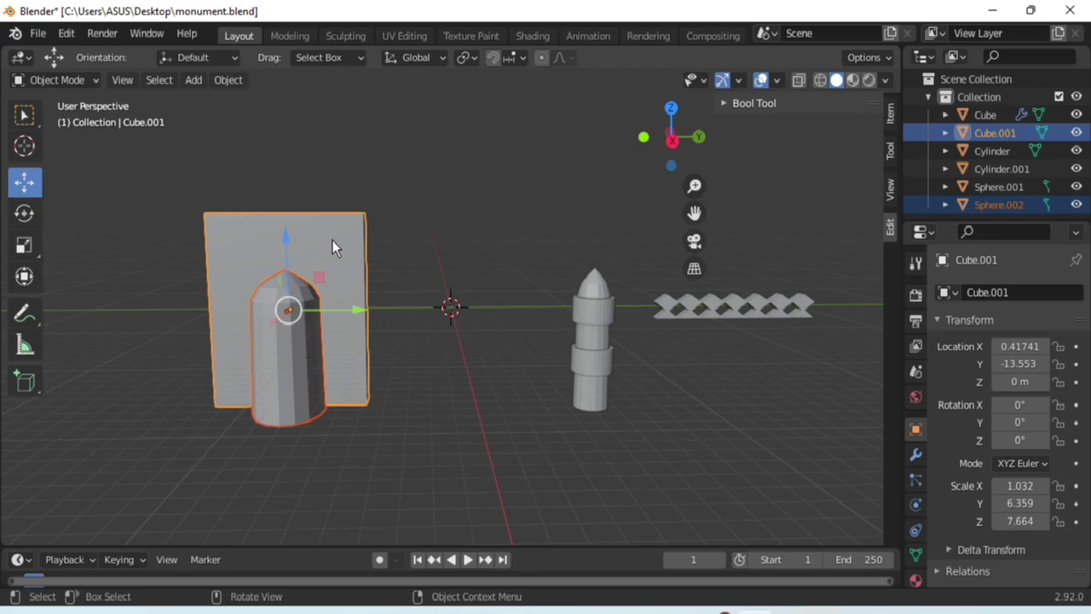
{"action": "left_click", "coordinate": [801, 101]}
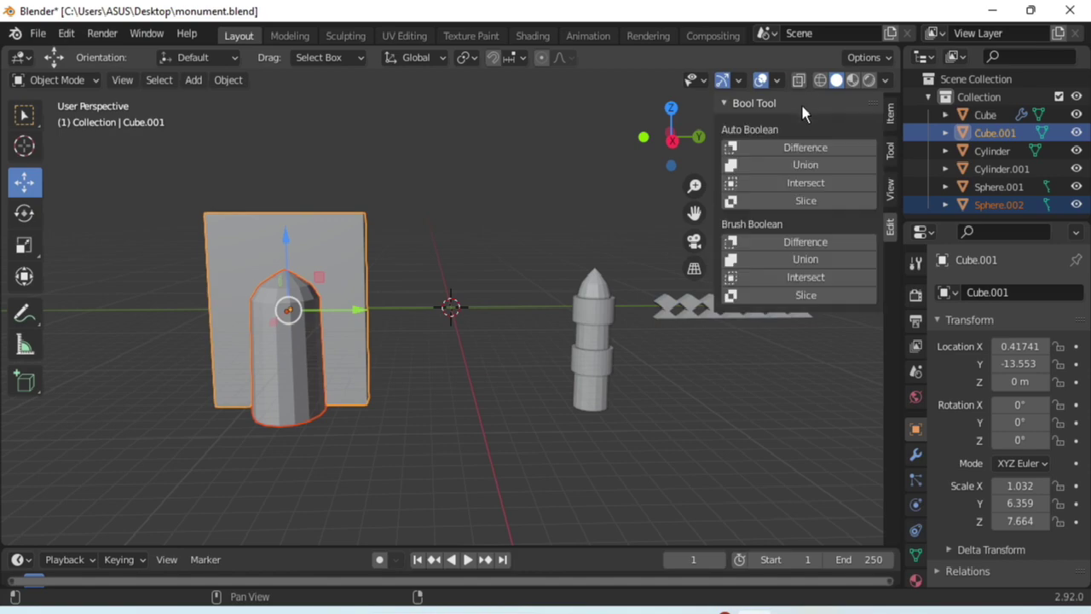
{"action": "left_click", "coordinate": [805, 242]}
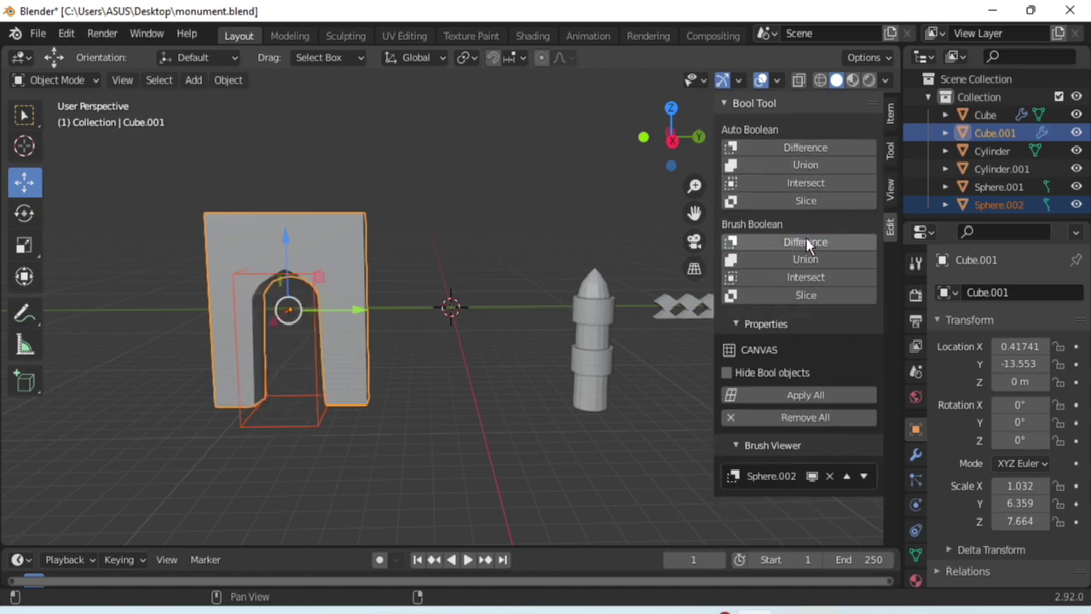
{"action": "left_click", "coordinate": [805, 395]}
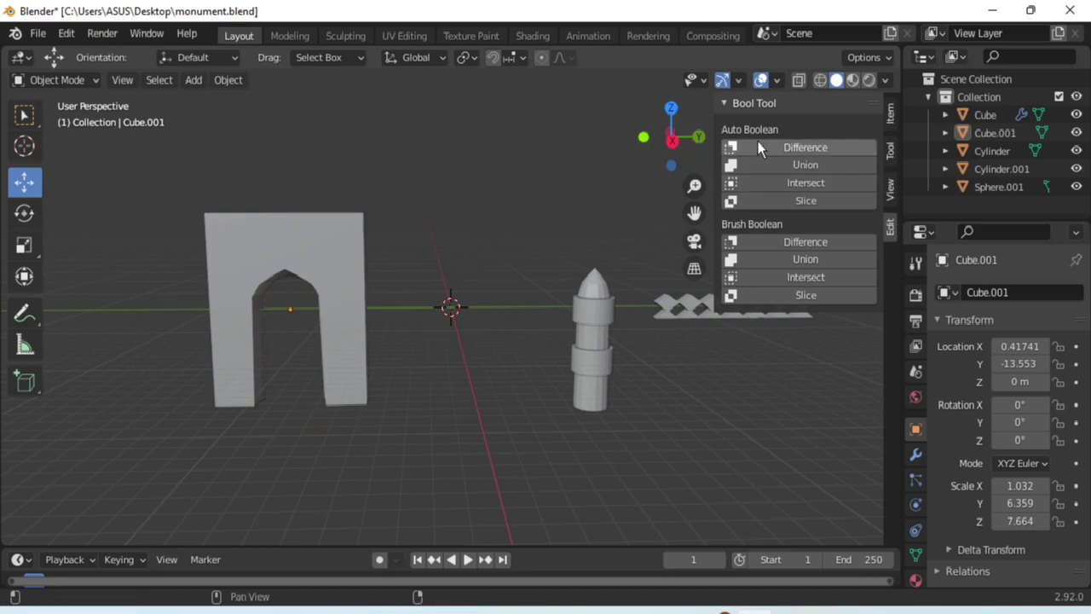
{"action": "left_click", "coordinate": [760, 103]}
- Move the row of diamond-shaped blocks along Y to about -3.53 m, between the arch and the slim tower
{"action": "scroll", "coordinate": [525, 304], "scroll_direction": "up", "scroll_amount": 1}
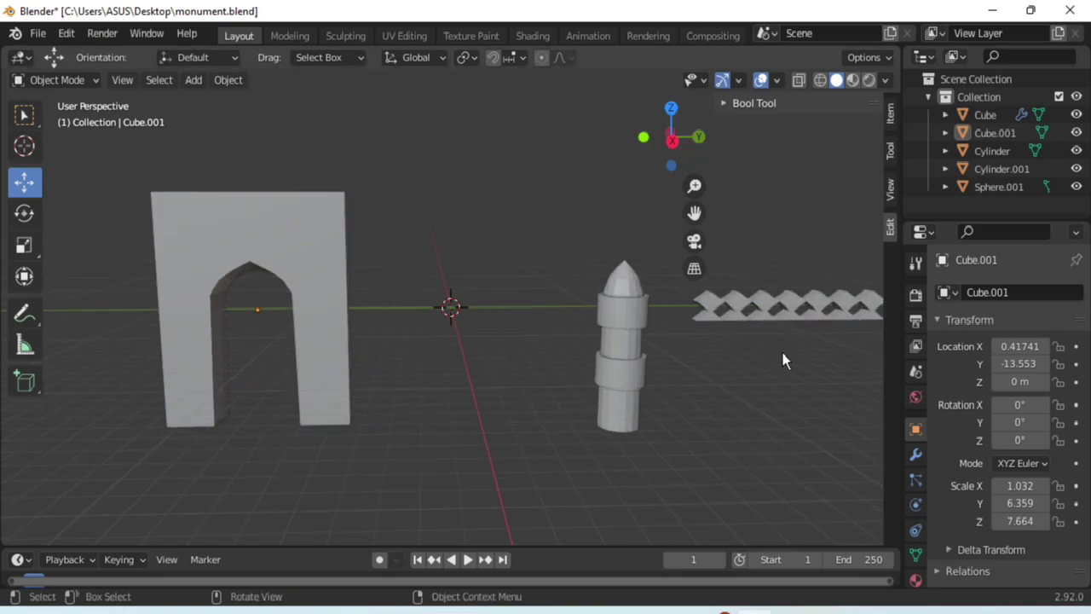
{"action": "left_click", "coordinate": [694, 312]}
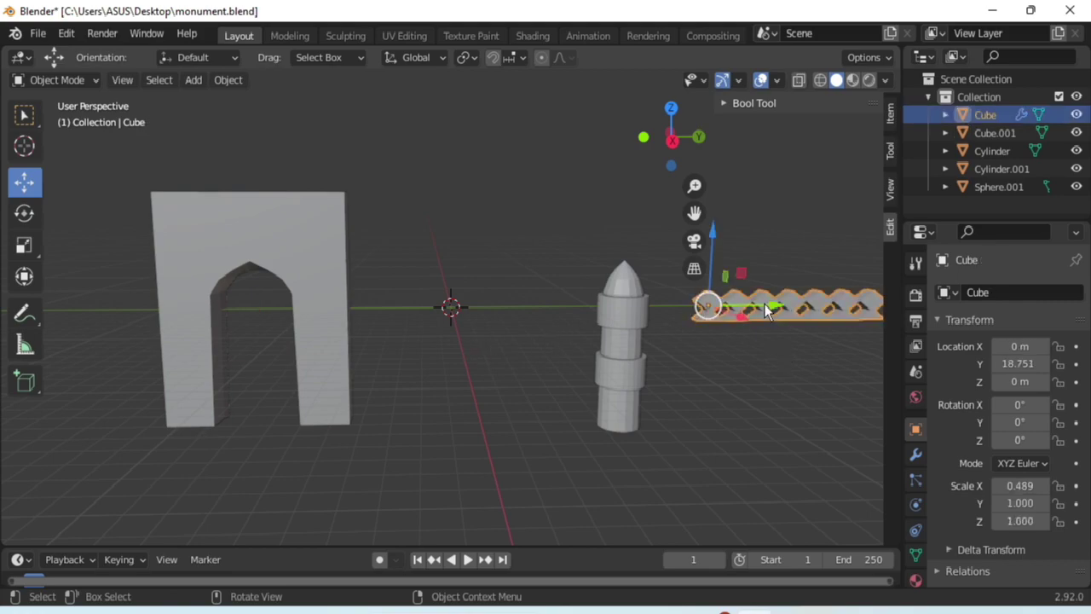
{"action": "left_click_drag", "start_coordinate": [765, 304], "coordinate": [648, 428]}
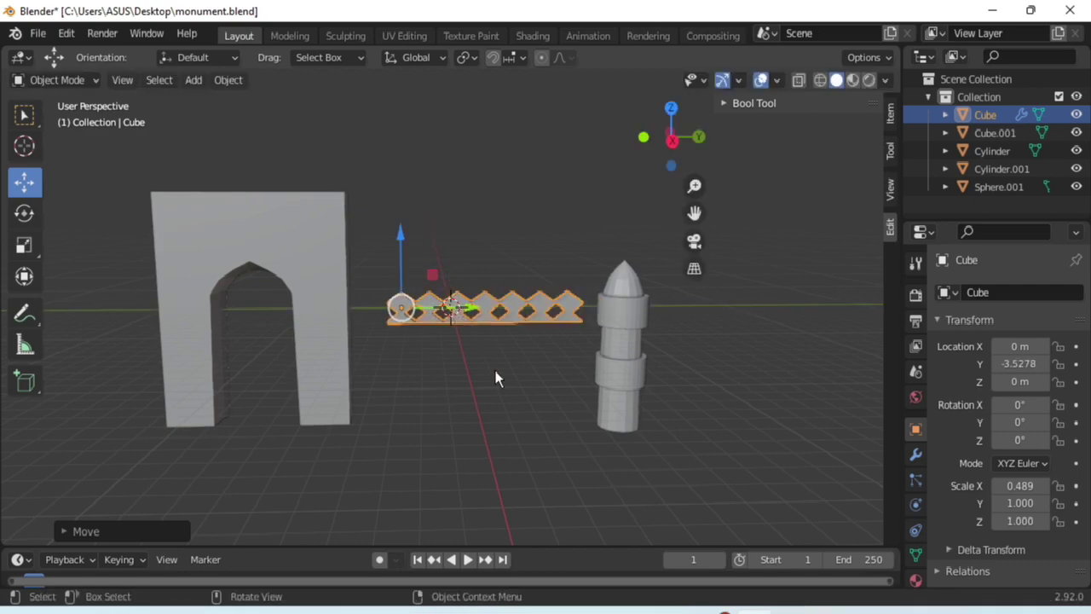